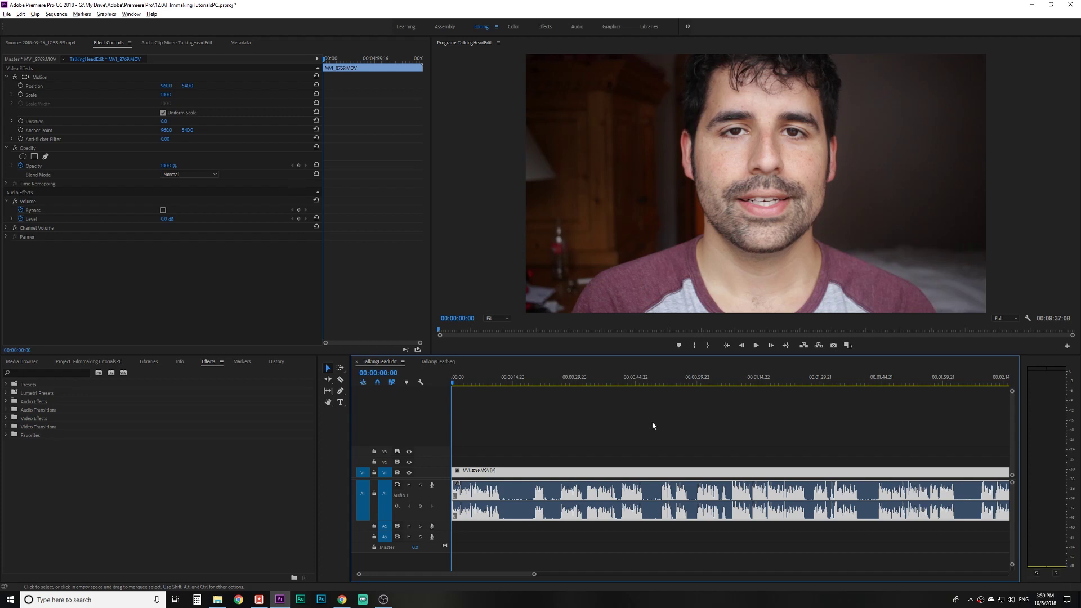
- Open Keyboard Shortcuts from the Edit menu
click(7, 14)
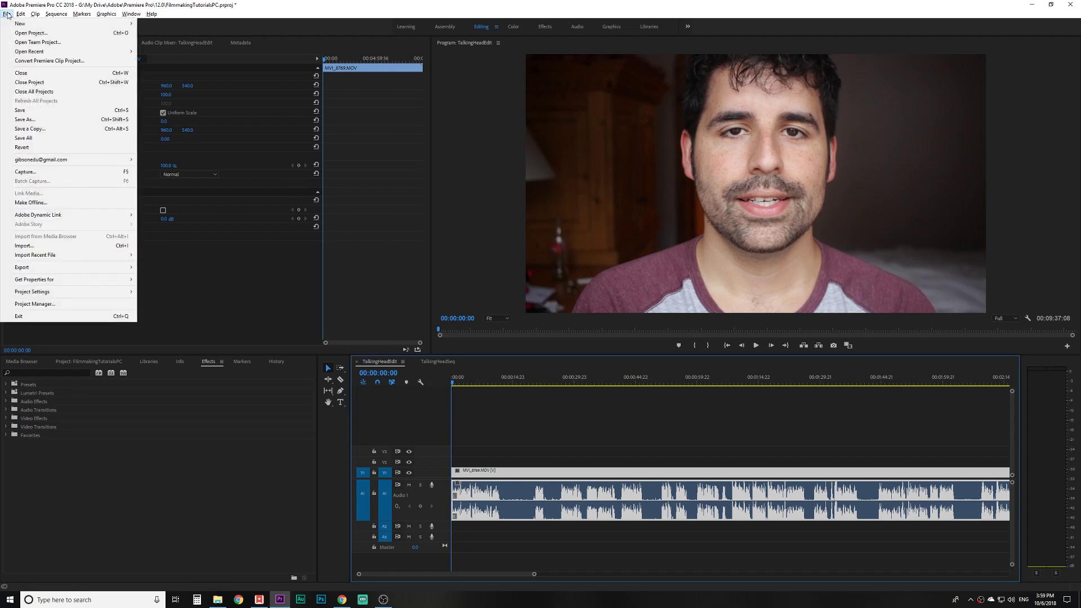
mouse_move(20, 15)
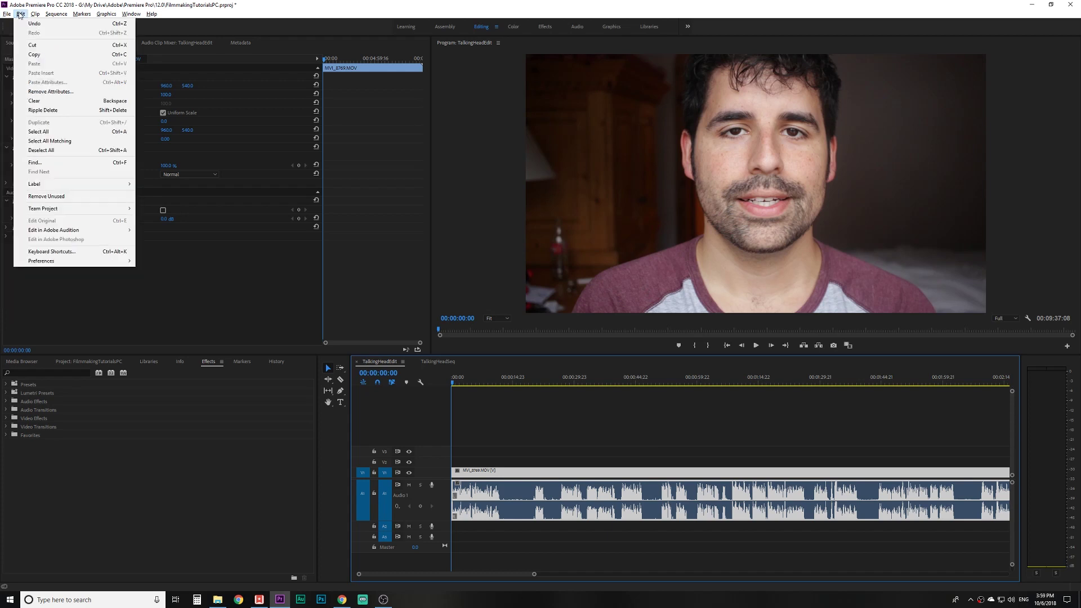
click(60, 255)
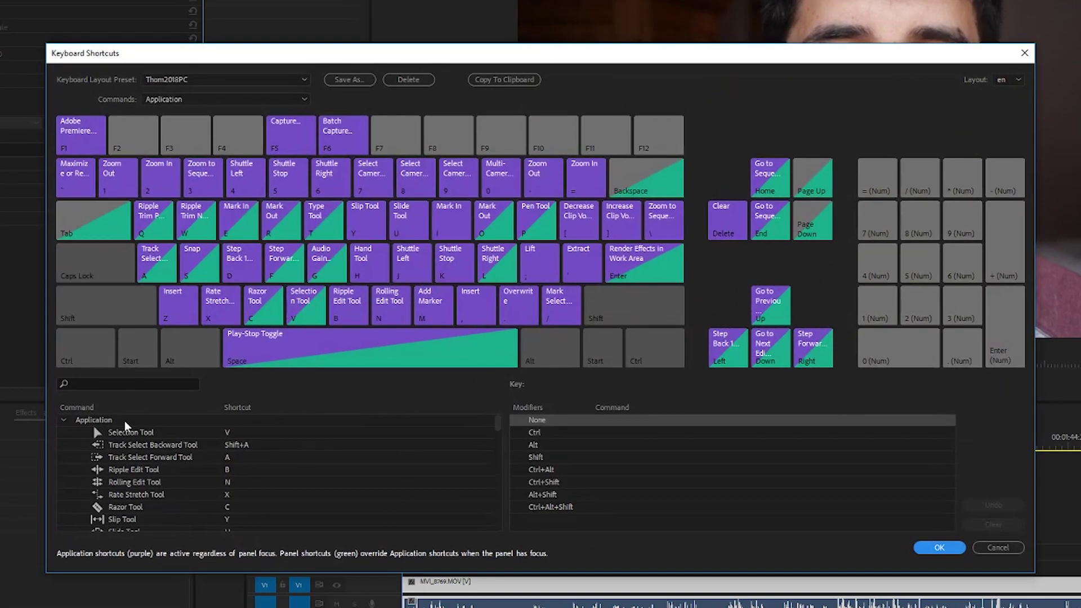
- Search 'zoom out' and view the keys assigned to Sequence Zoom Out
click(272, 343)
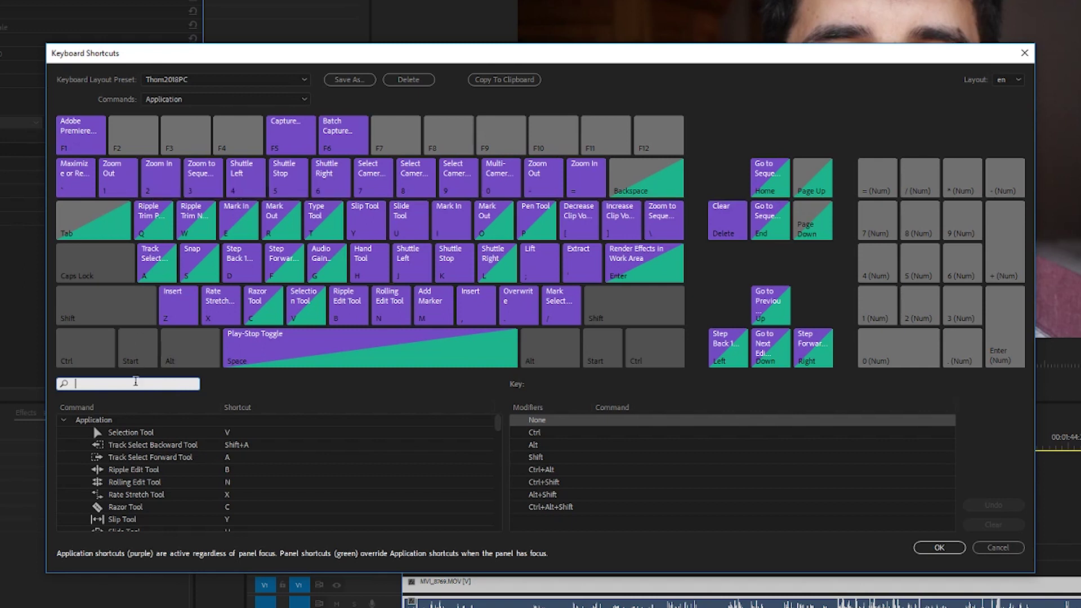
text(zo)
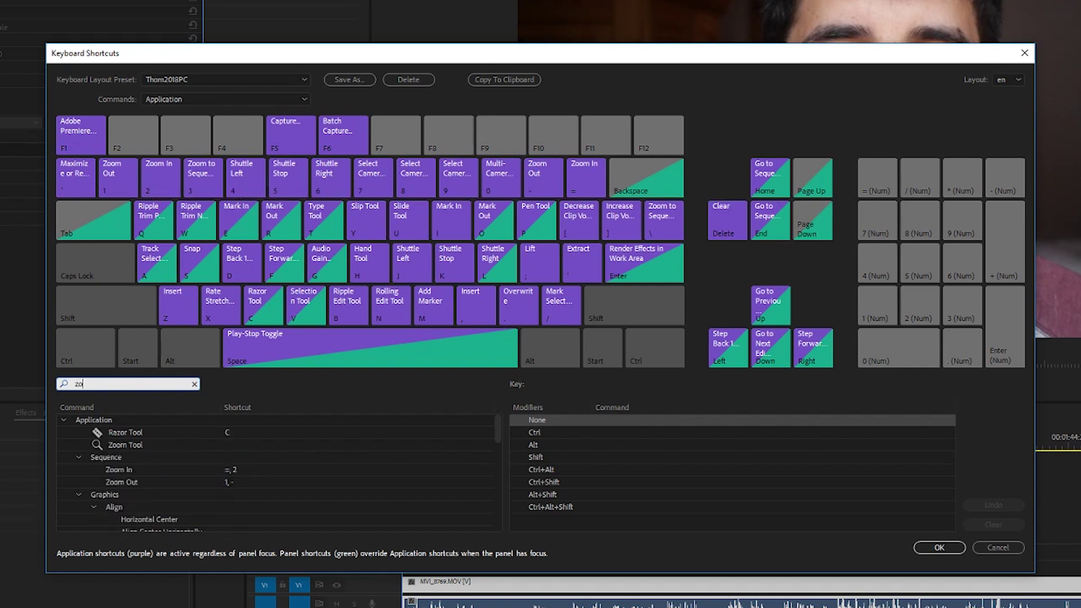
text(om out)
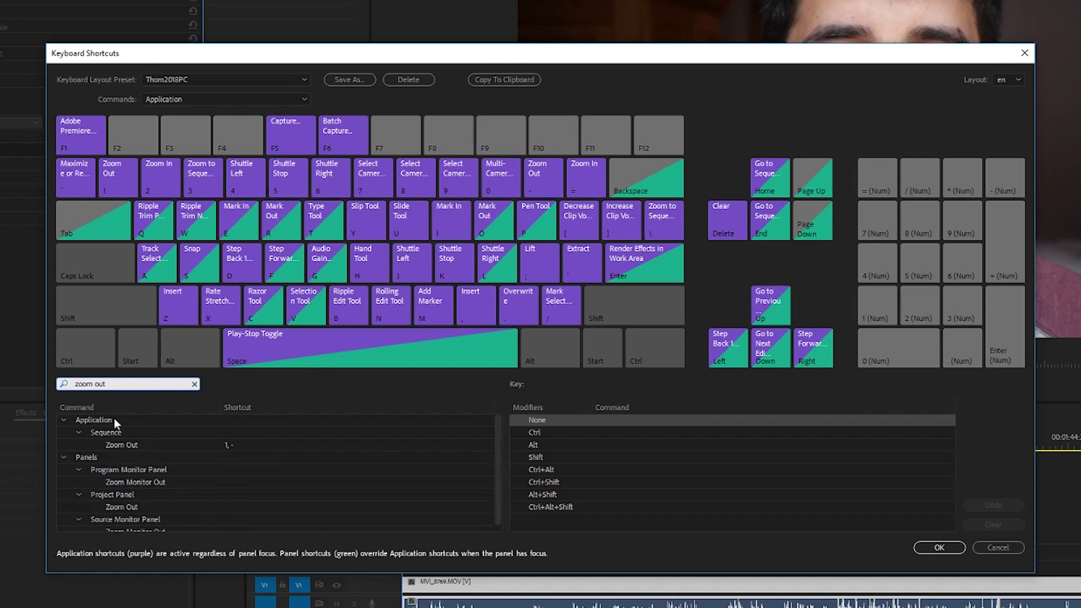
click(128, 446)
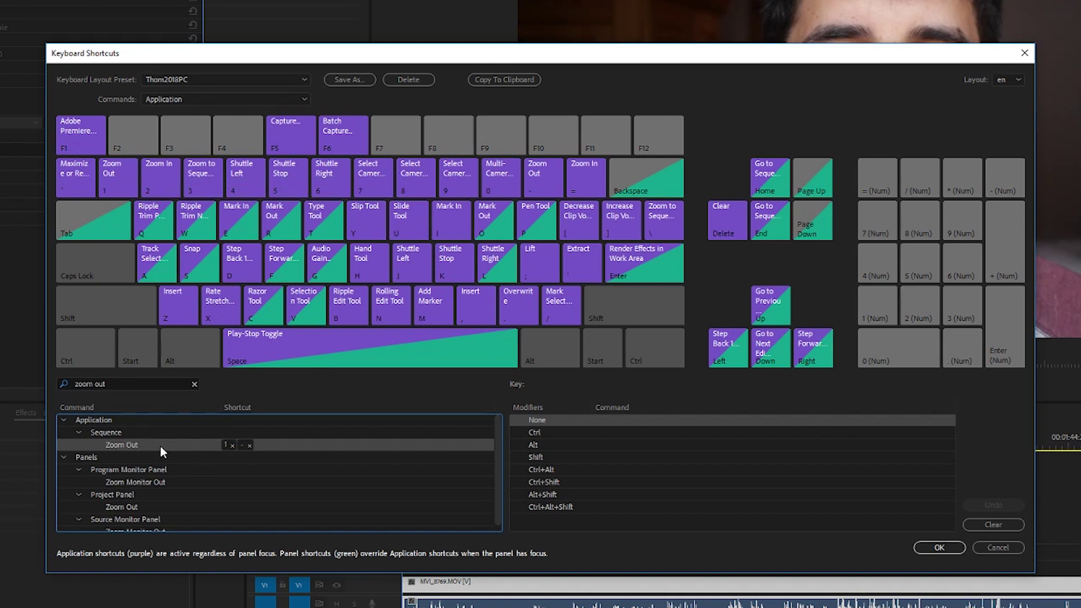
click(112, 383)
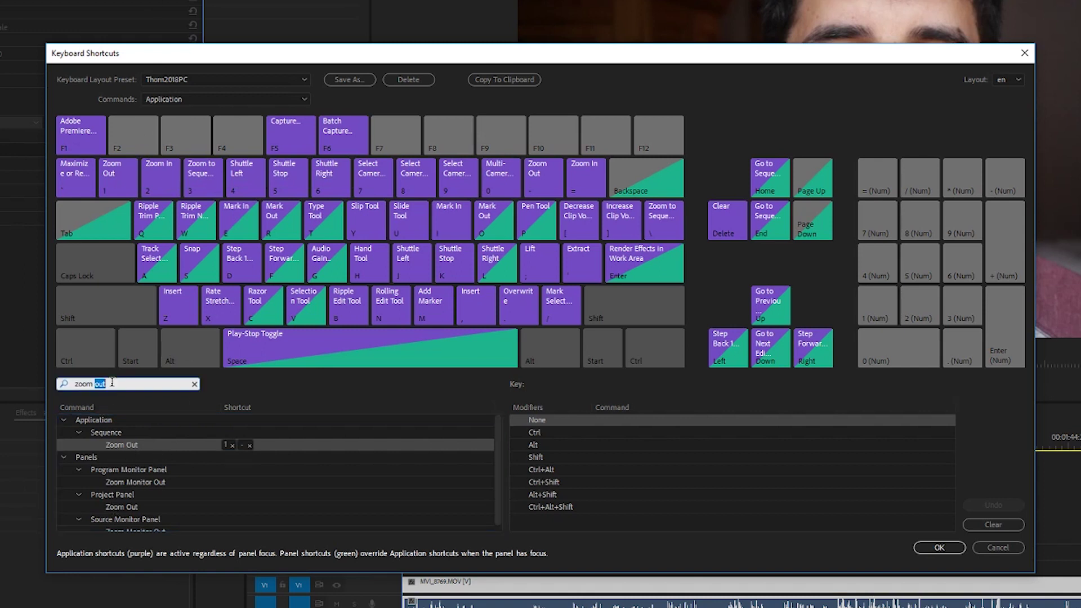
key(ctrl+a)
- Look up the keys assigned to Zoom In and Step Back 1 Frame
text(zoom in)
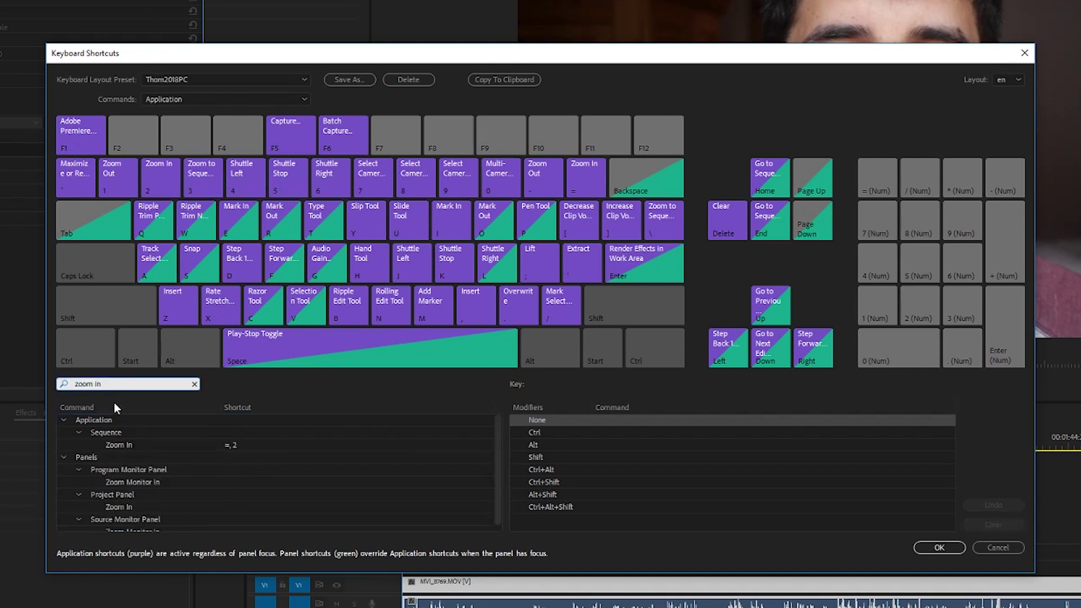
click(114, 444)
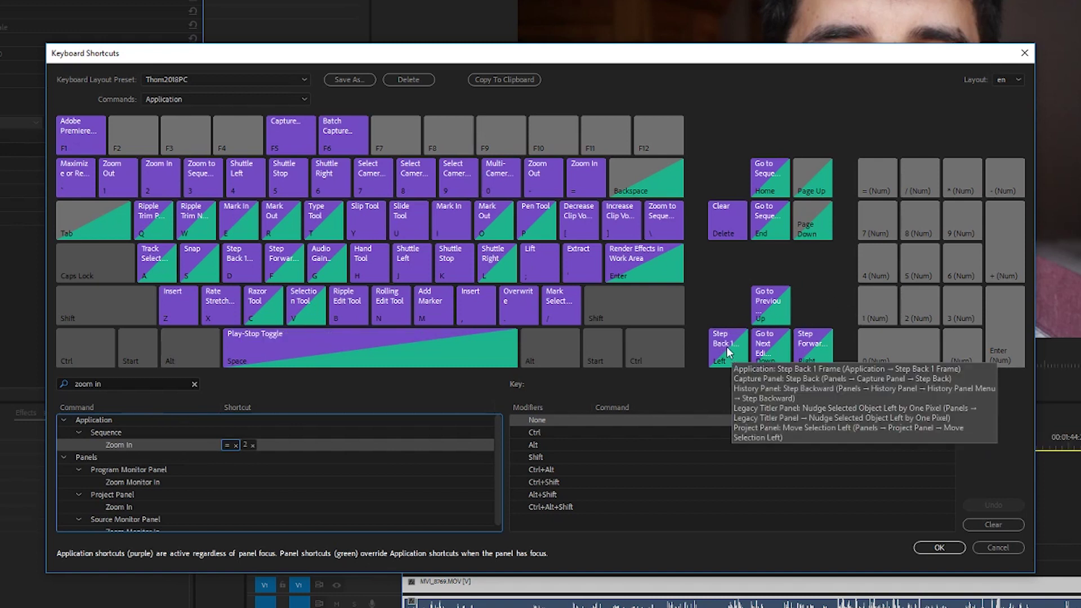
click(130, 381)
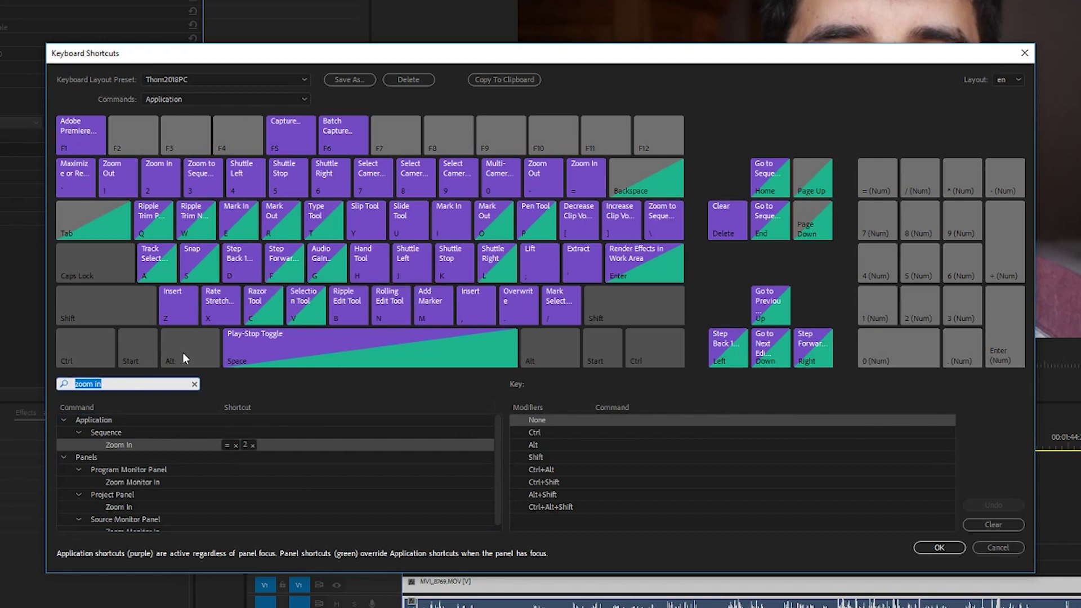
text(step bac)
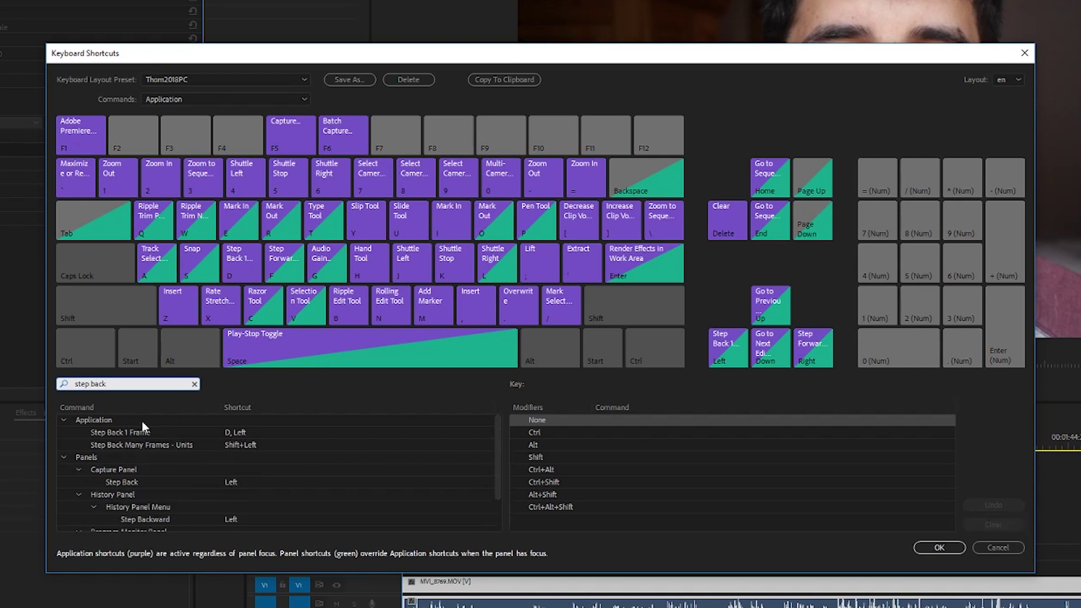
text(k)
click(135, 432)
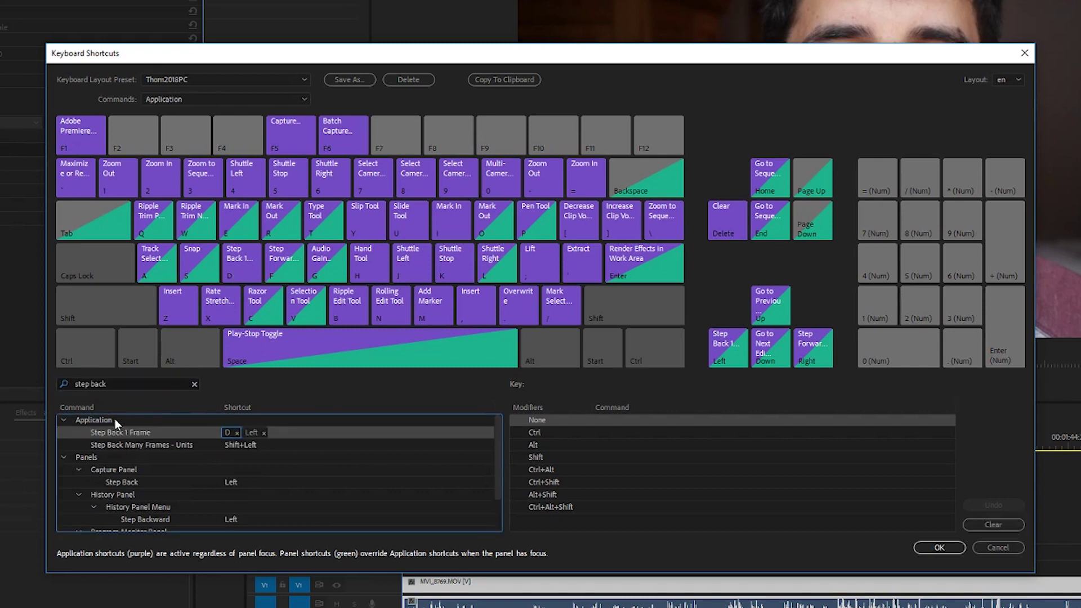
- Check Step Forward 1 Frame's keys (F and Right), then cancel the dialog unchanged
click(119, 383)
text(step for)
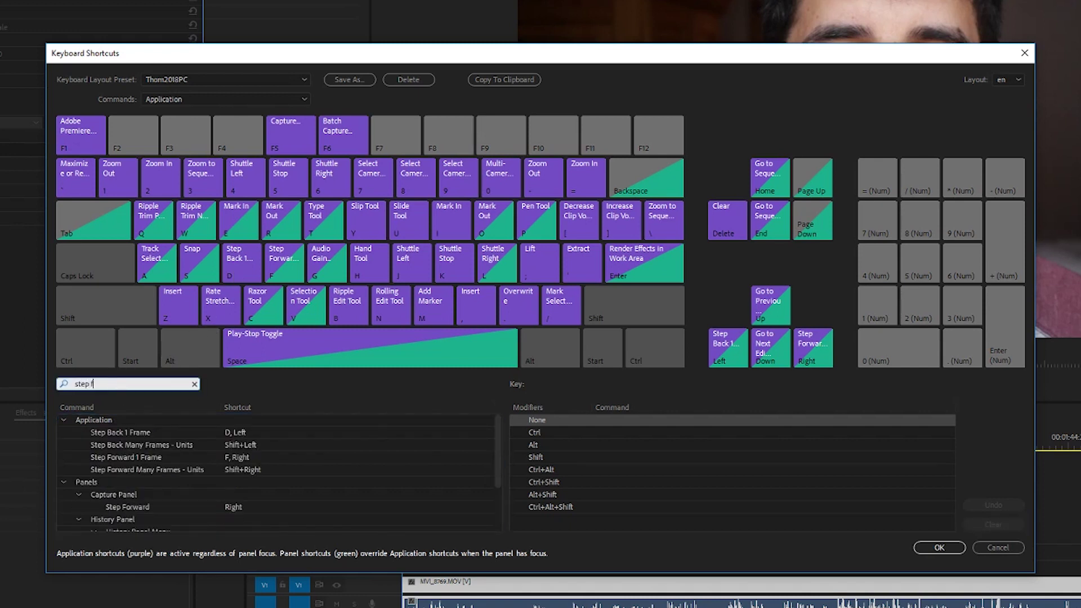
click(109, 432)
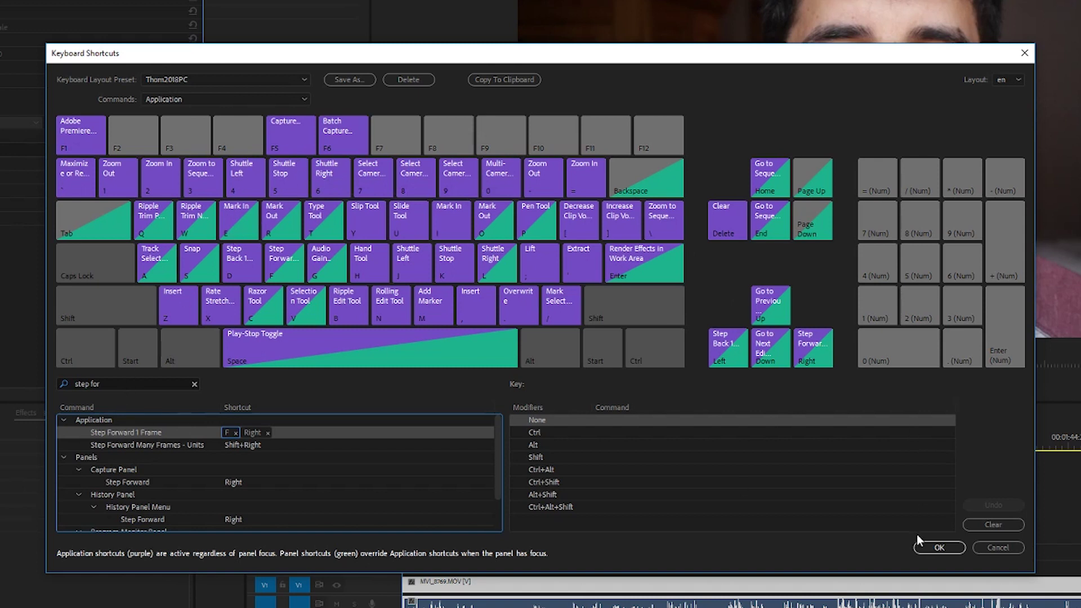
click(998, 547)
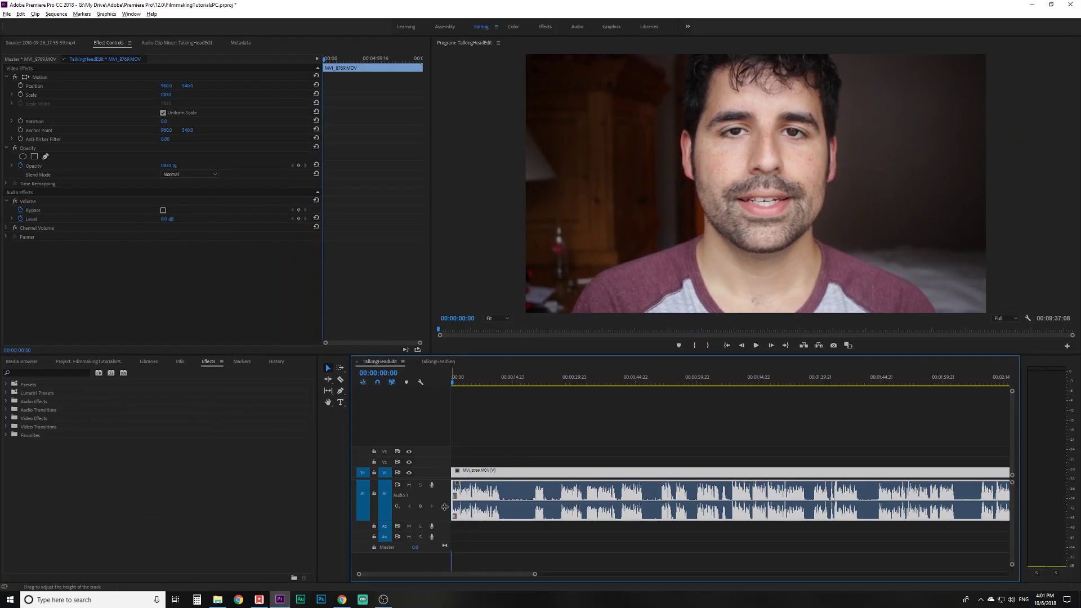
- Thin the A1 track, zoom in, play to the first pause and razor-cut there (~00:00:04:20)
mouse_move(445, 506)
mouse_down()
mouse_move(443, 488)
mouse_move(442, 520)
mouse_up()
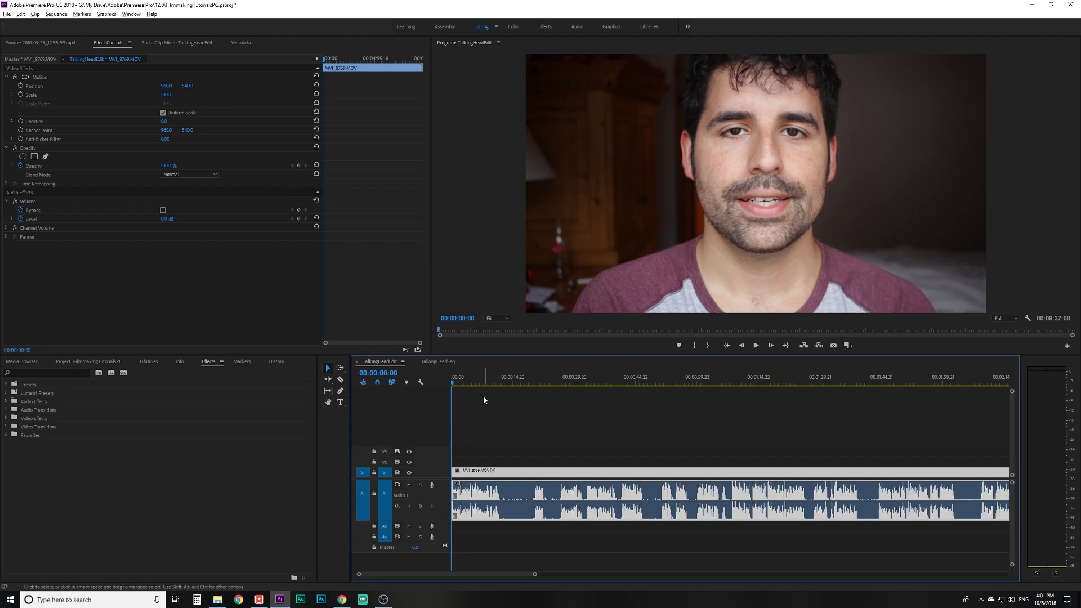
key(equal)
key(equal)
key(equal)
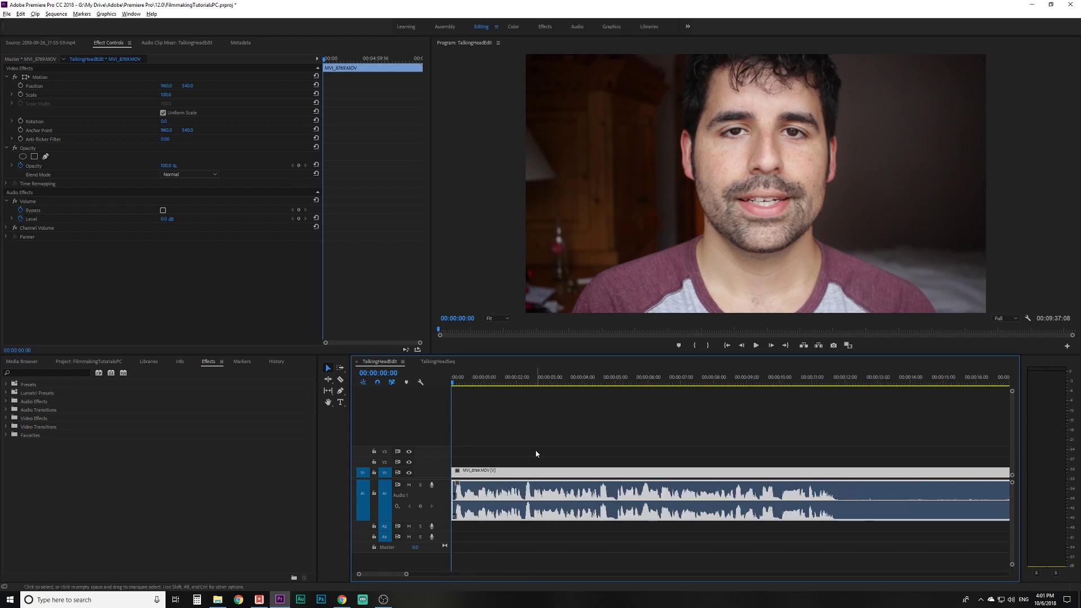
key(space)
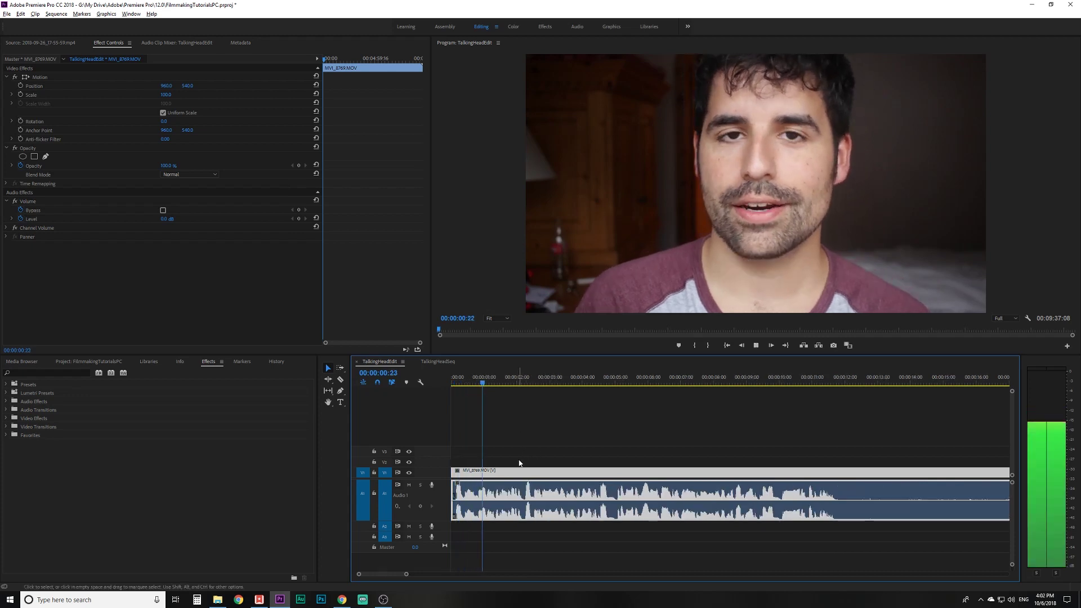
key(equal)
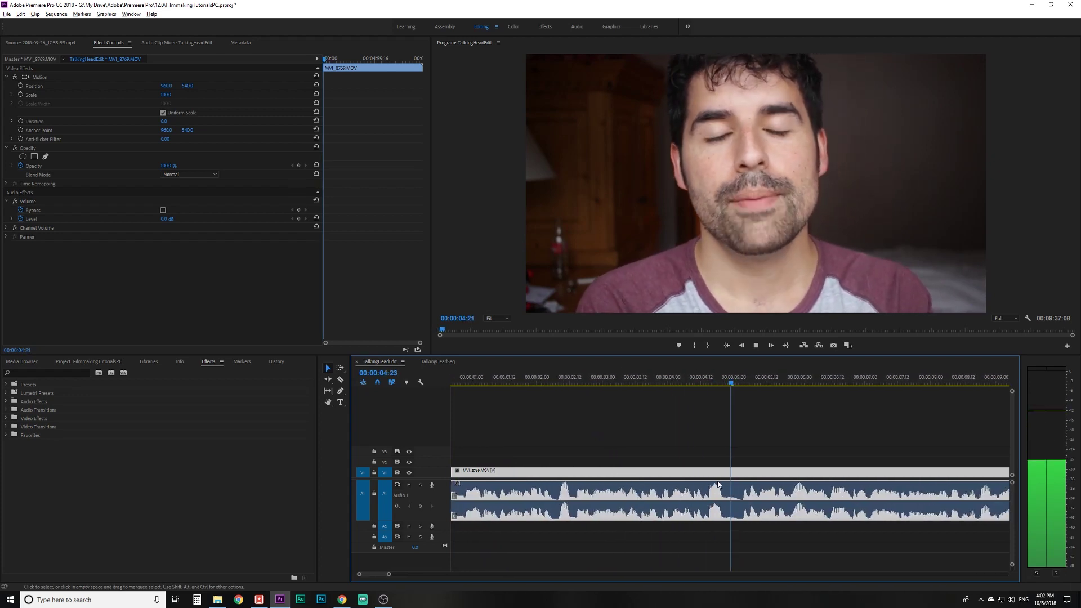
key(space)
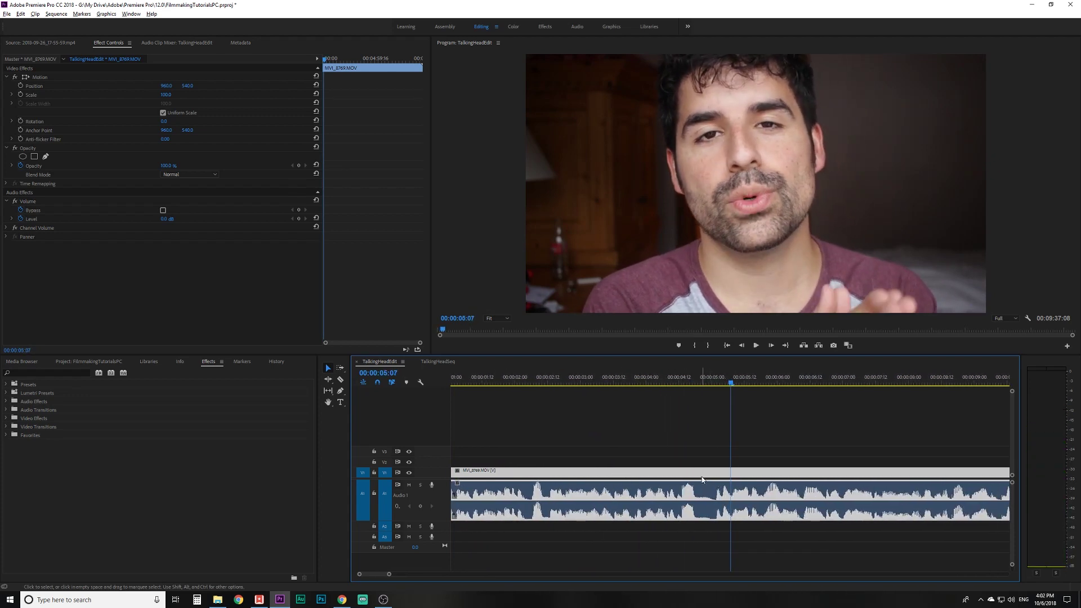
key(c)
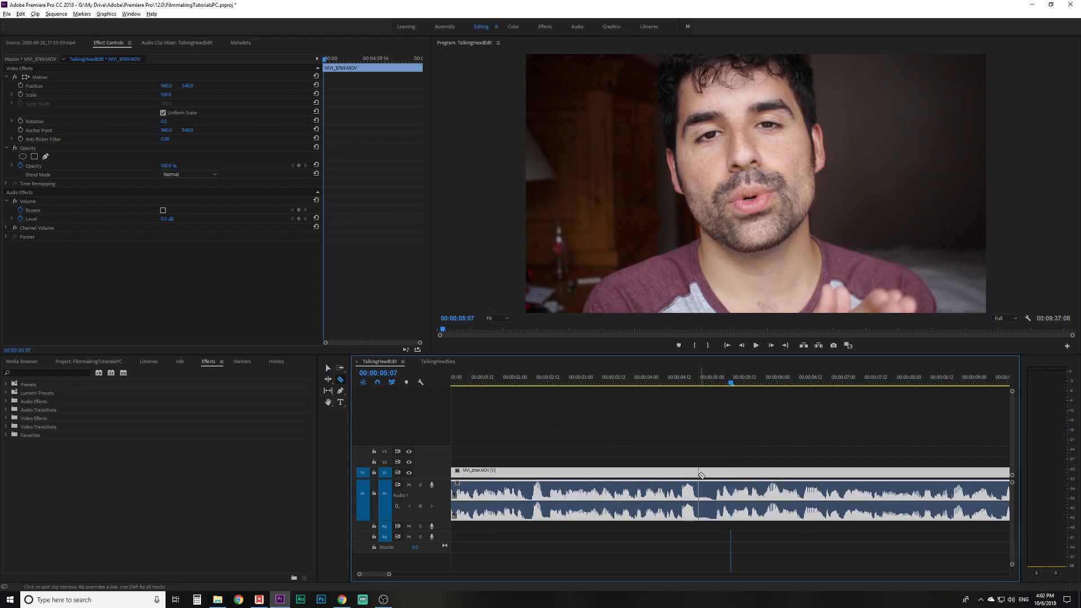
click(698, 472)
- Find where speech resumes after the pause and razor-cut the clip at 00:00:05:00
click(702, 381)
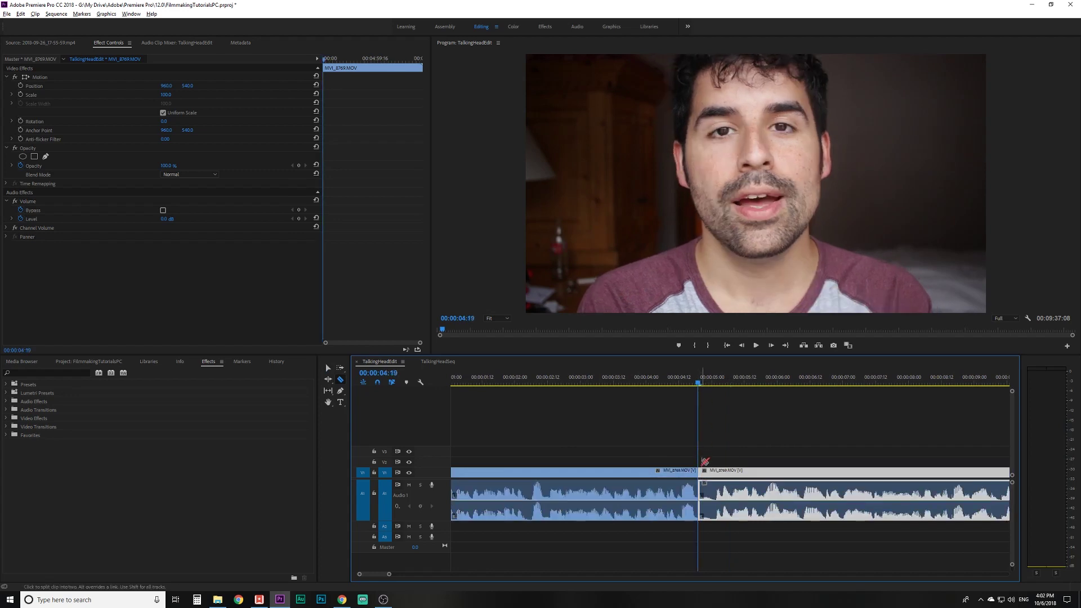
key(equal)
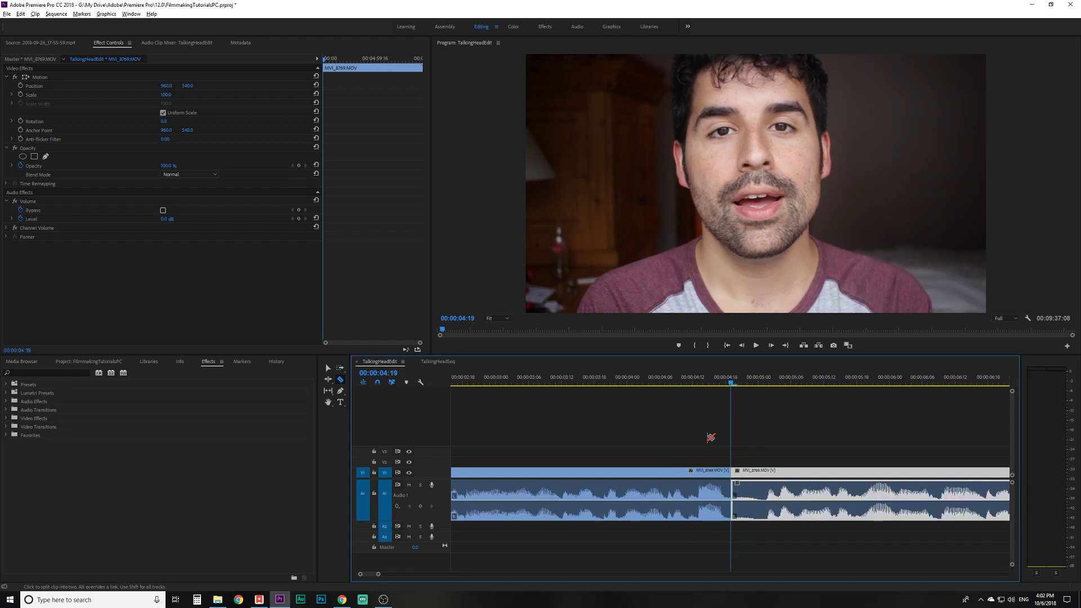
key(equal)
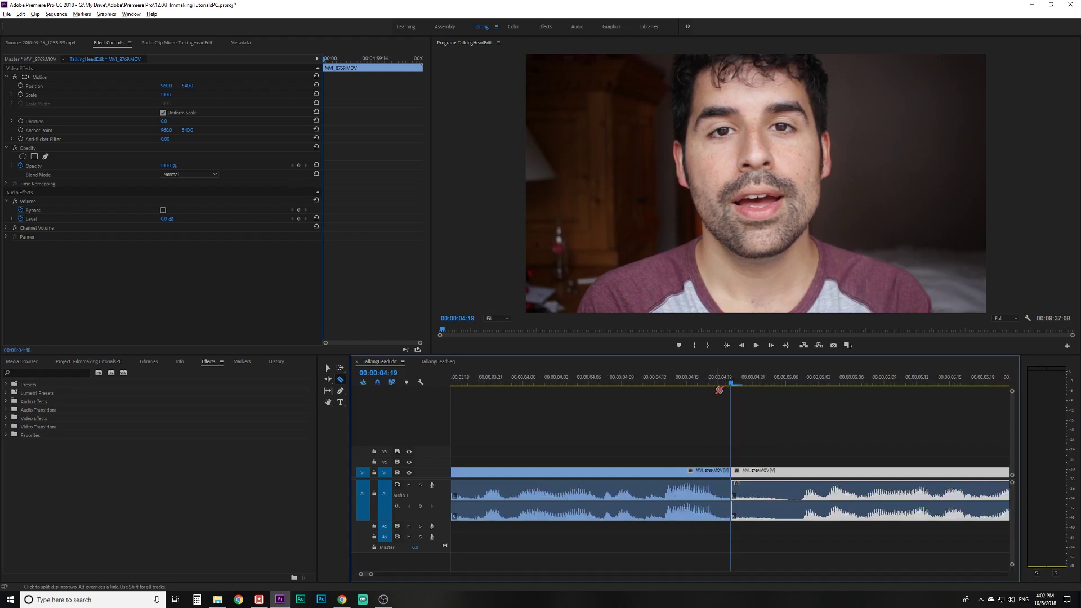
drag(732, 383, 793, 393)
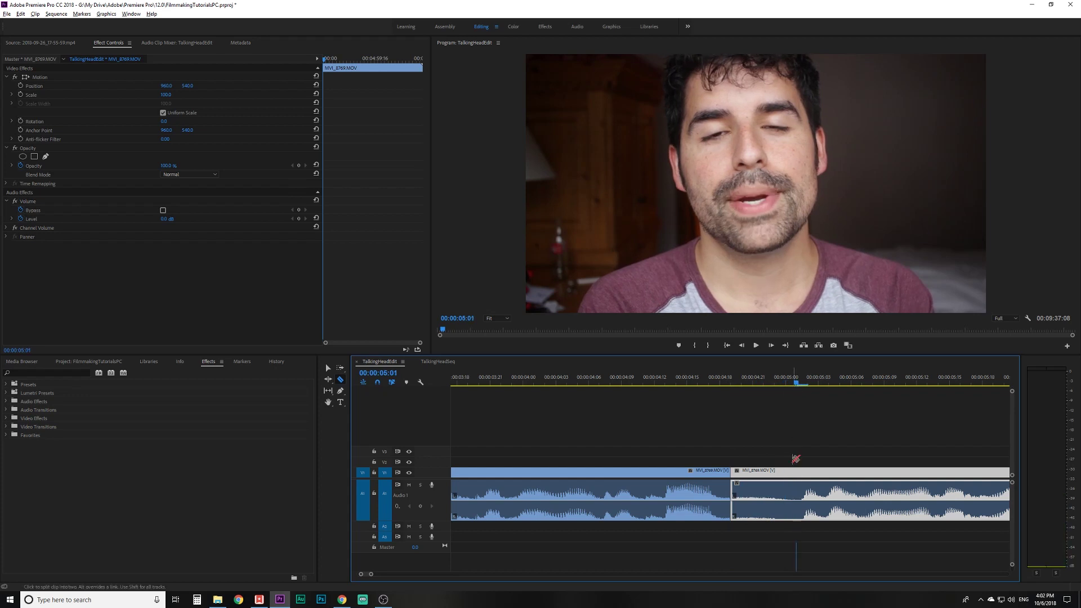
key(Left)
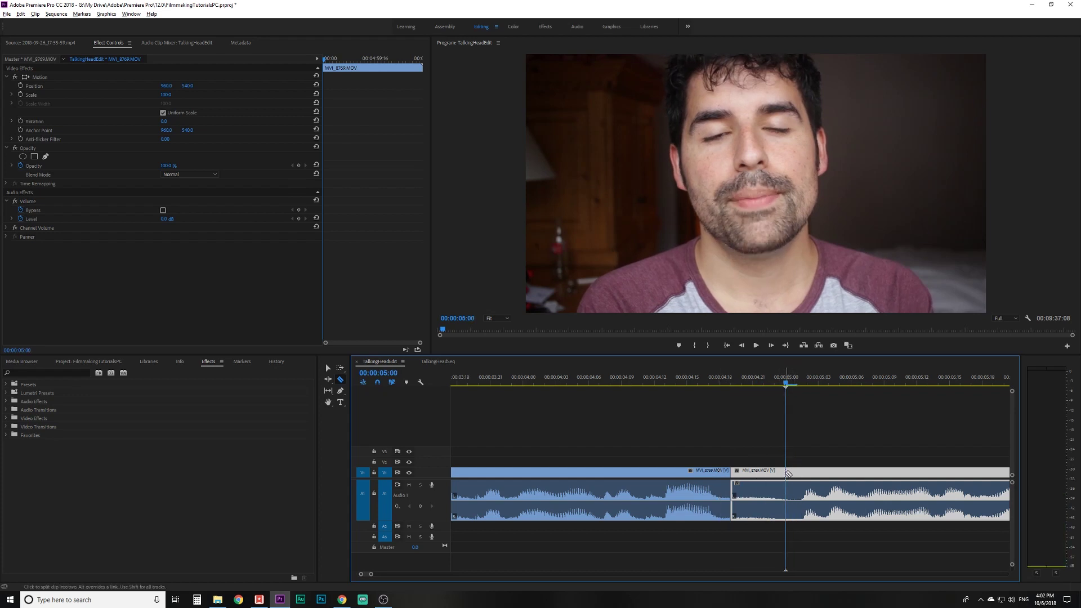
click(788, 474)
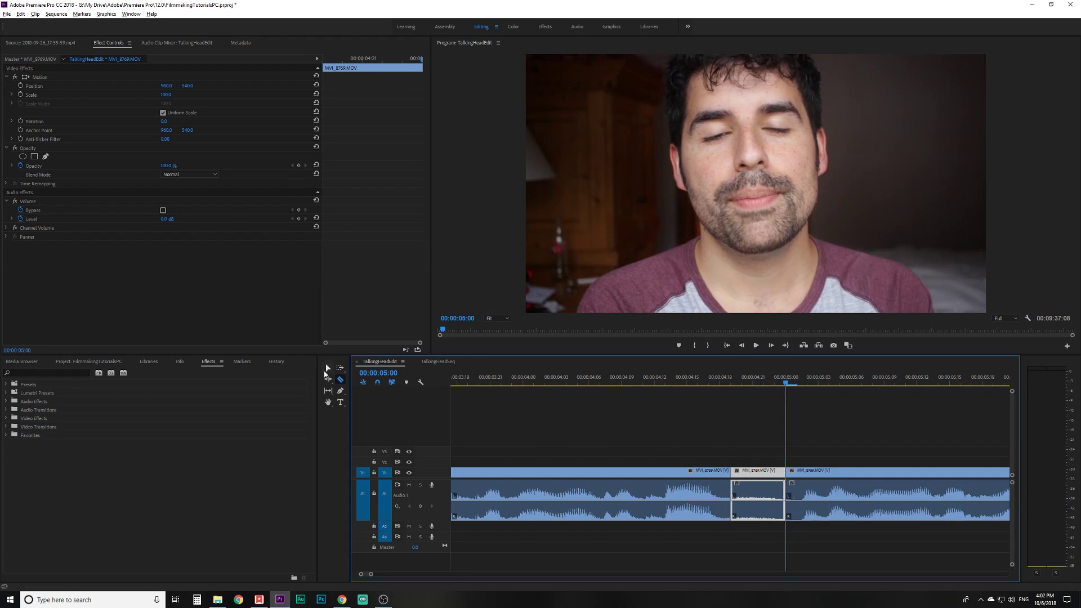
click(327, 368)
- Delete the short middle pause clip and slide the right clip left to close the gap
click(746, 471)
key(Delete)
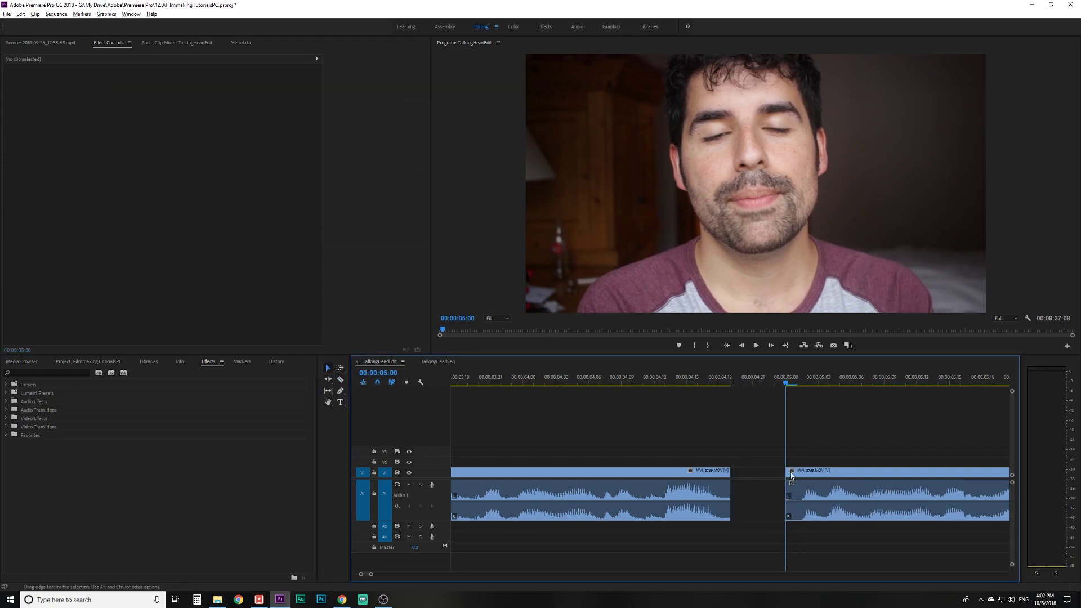
drag(806, 472, 752, 474)
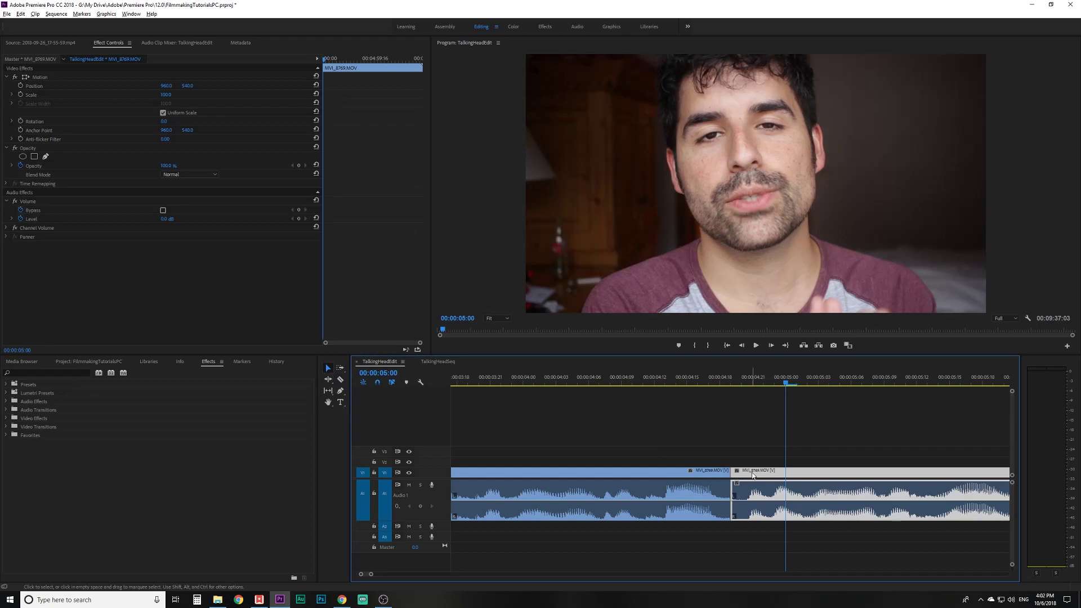
key(ctrl+z)
key(ctrl+shift+z)
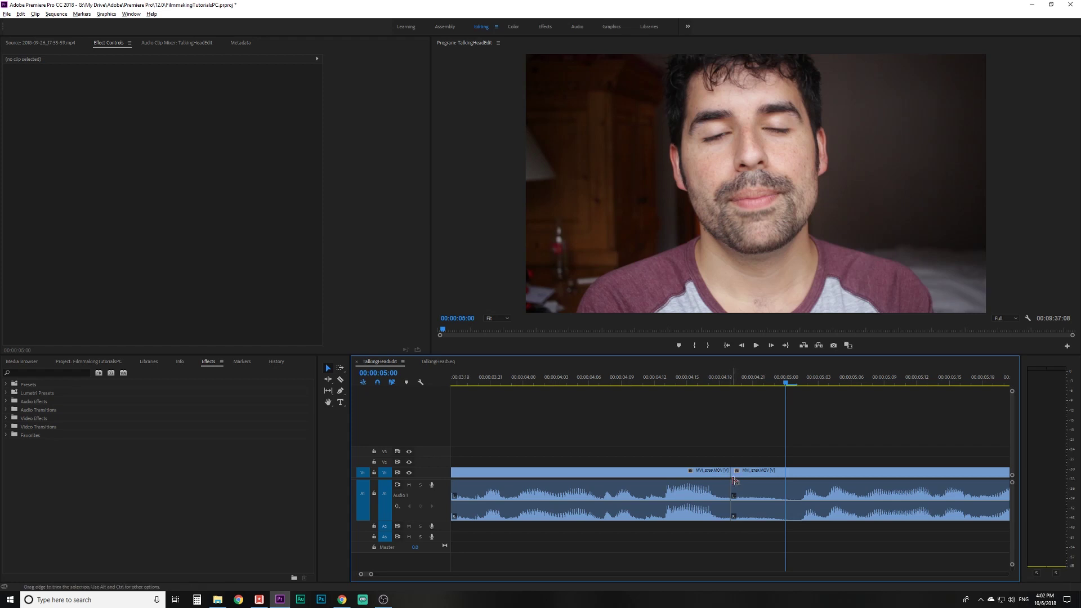
- Review the new edit at 00:00:04:19 frame by frame, then play across it
click(777, 384)
key(Left)
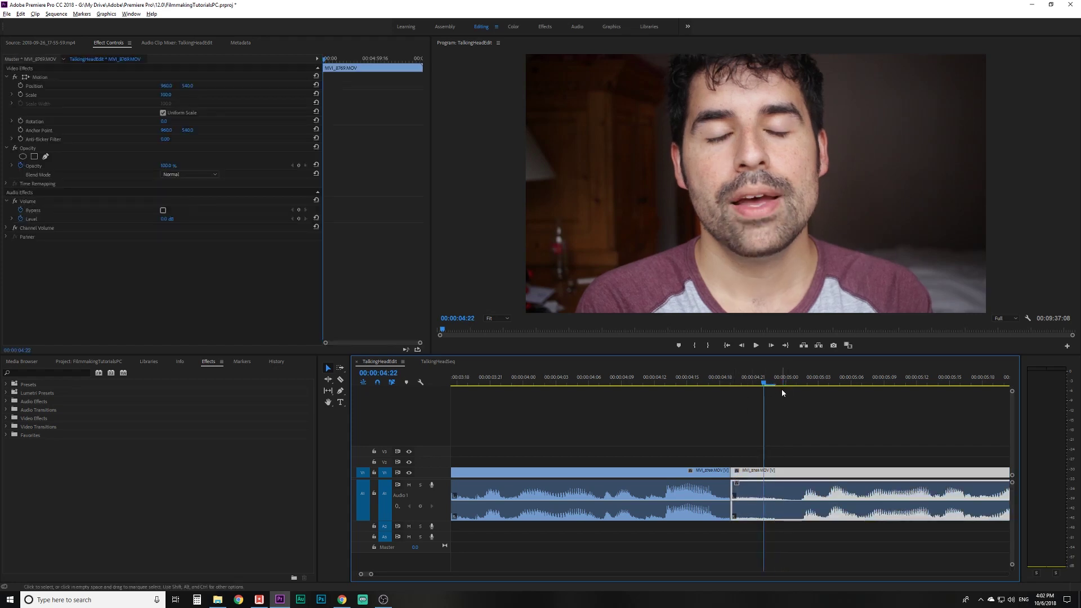
key(Right)
key(Right)
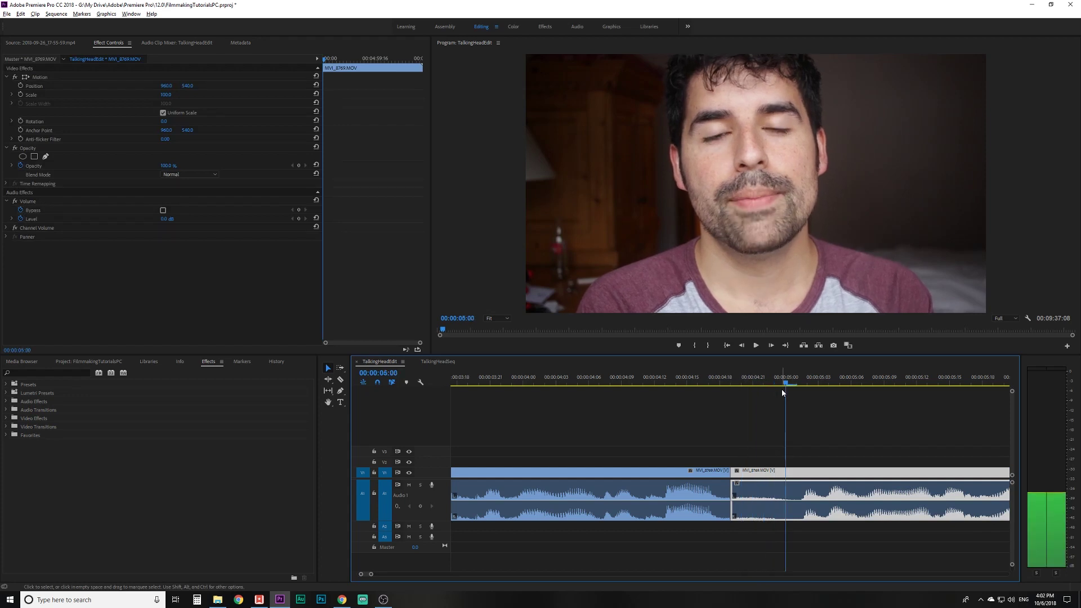
key(Right)
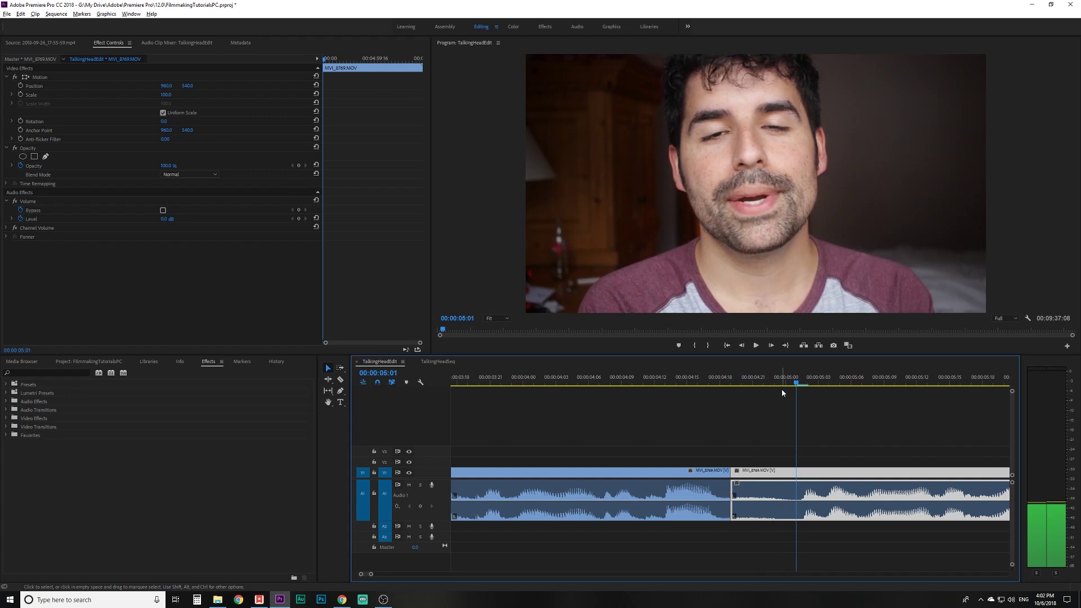
key(Left)
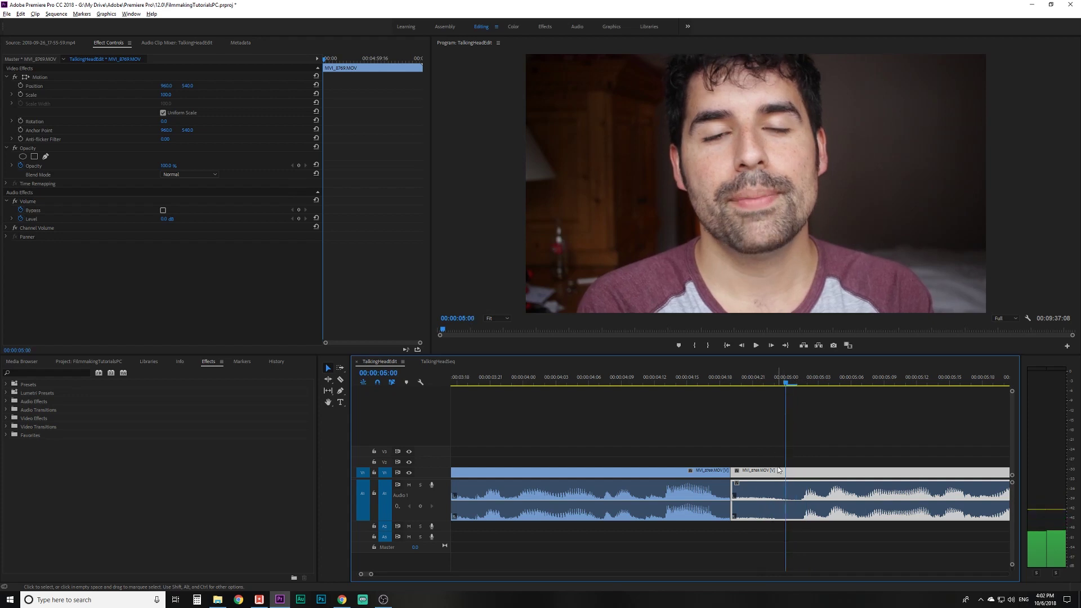
key(Up)
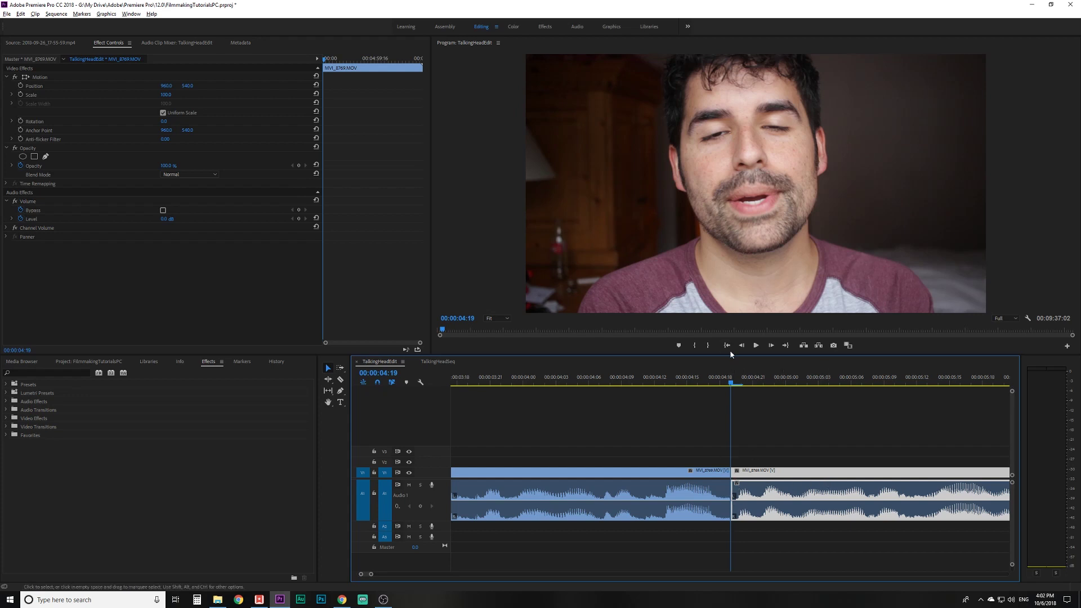
click(589, 381)
key(space)
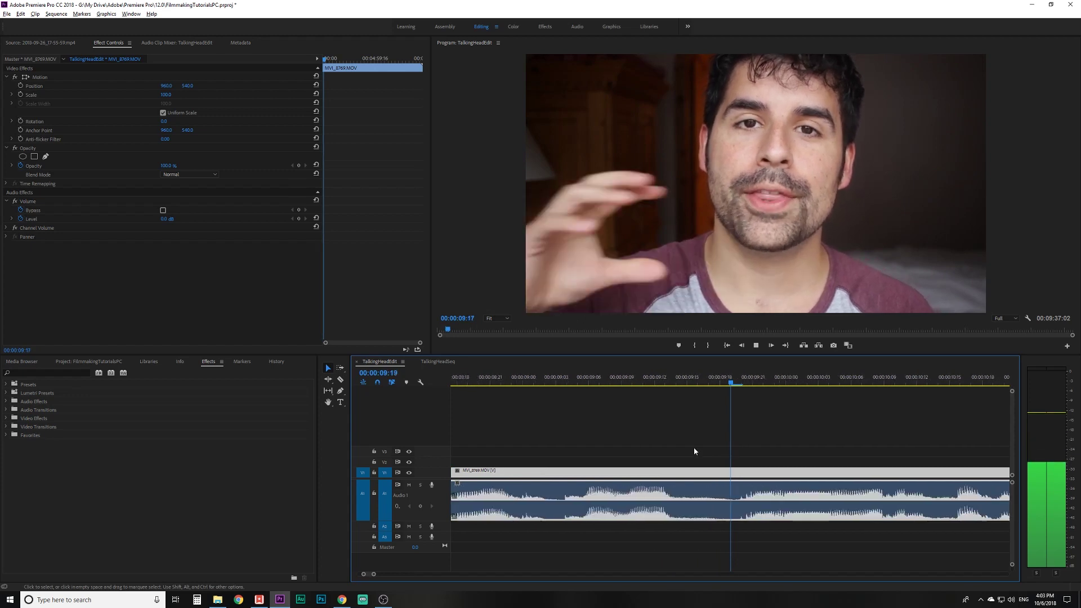
- Stop playback and razor-cut the clip at about 00:00:09:14
key(space)
key(c)
click(653, 471)
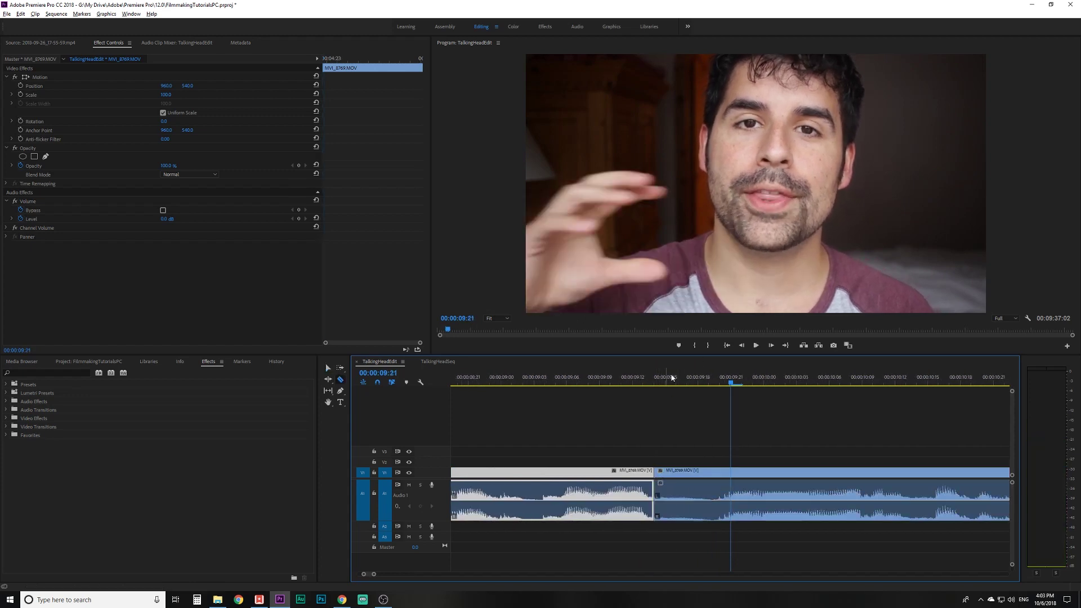
mouse_move(672, 377)
mouse_down()
mouse_move(707, 382)
mouse_move(672, 385)
mouse_up()
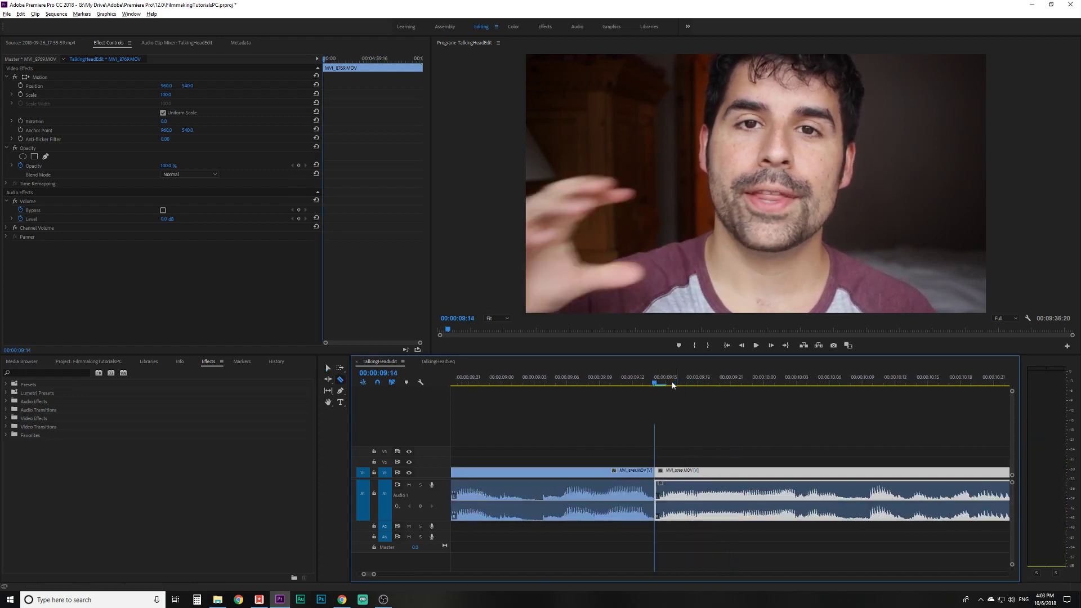
- Play from 00:00:09:04, stop at 00:00:11:05 and razor-cut there
click(551, 383)
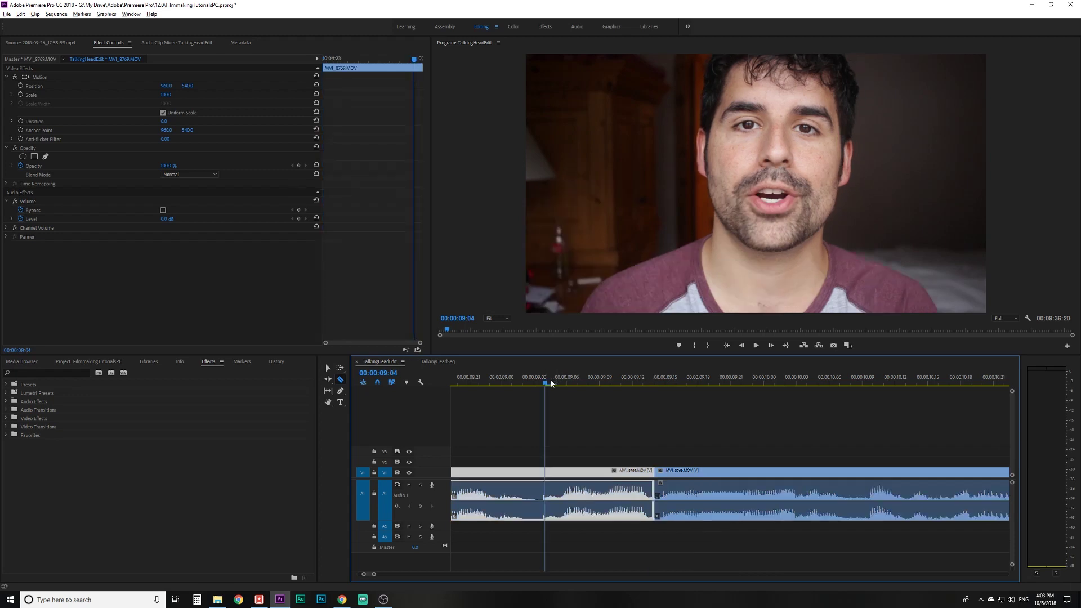
key(space)
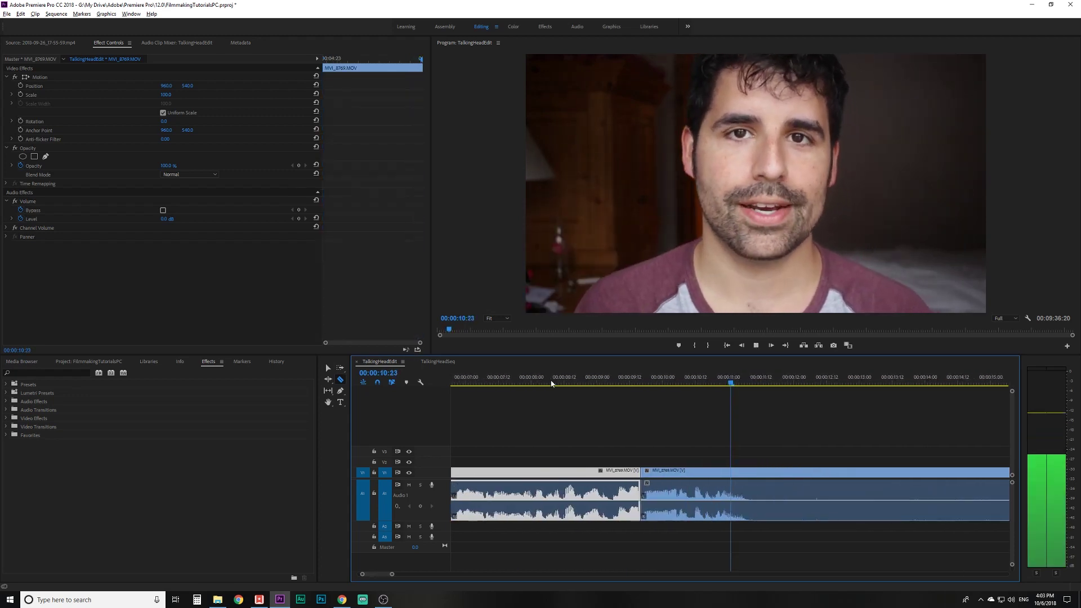
key(space)
key(equal)
key(equal)
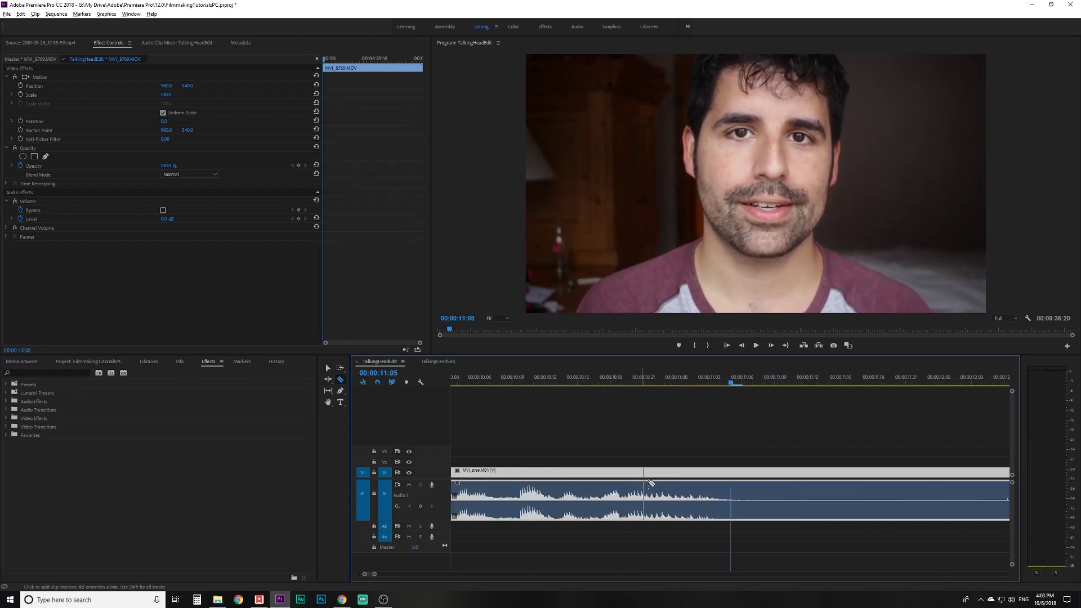
click(732, 474)
key(minus)
key(minus)
key(minus)
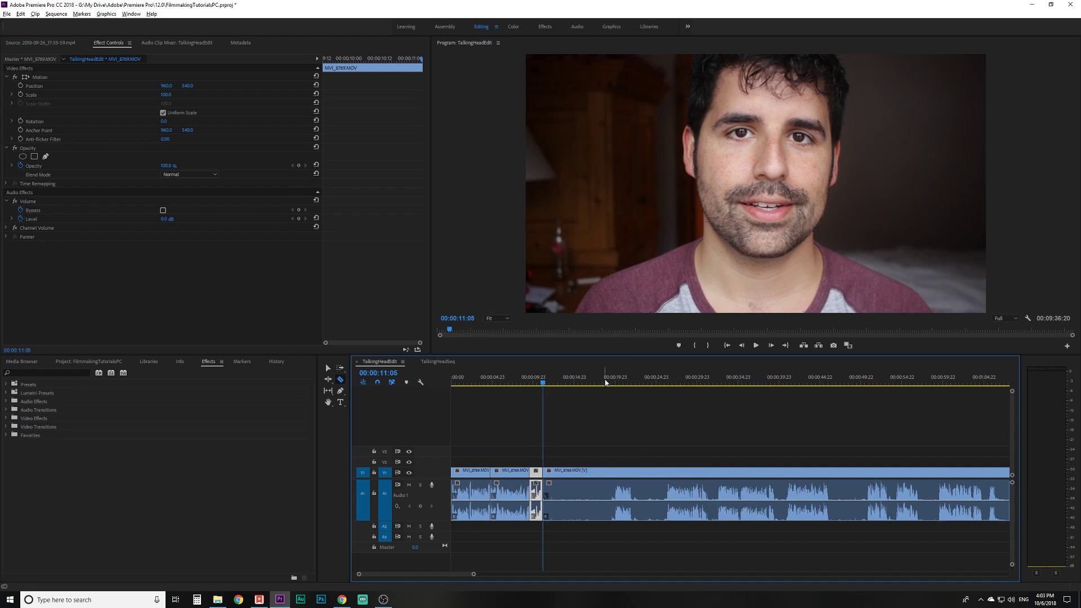
drag(606, 383, 610, 382)
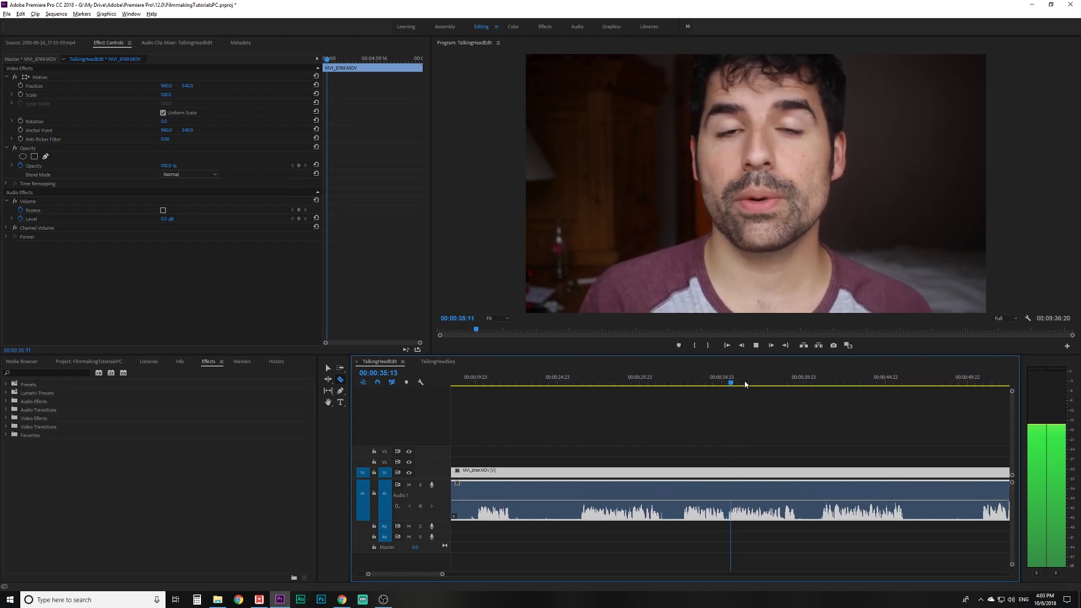
- Replay the section with J, L and K, then park the playhead at 00:00:35:07
key(space)
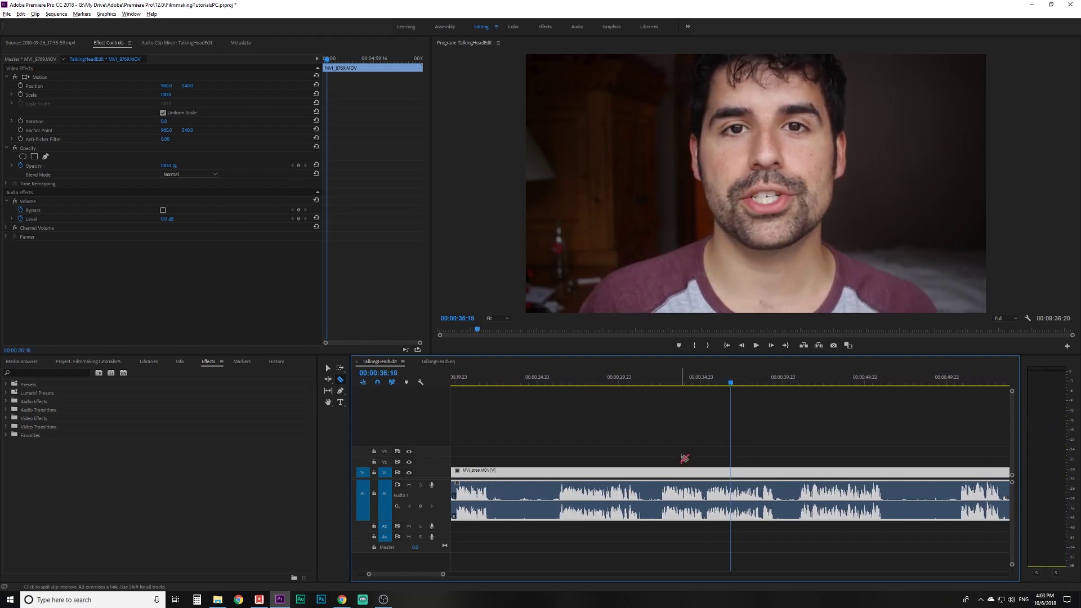
key(j)
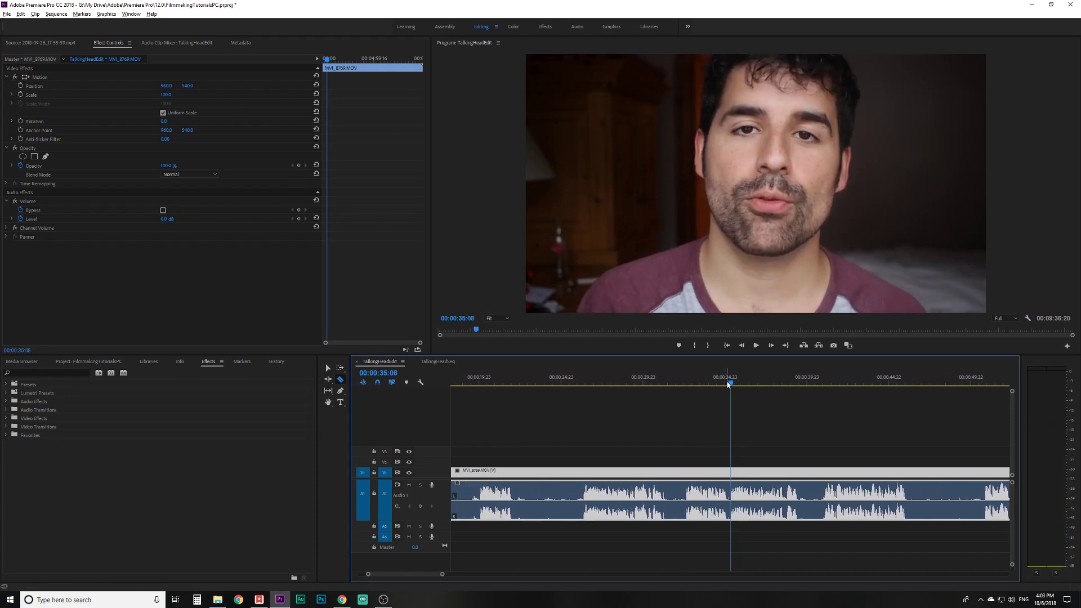
key(l)
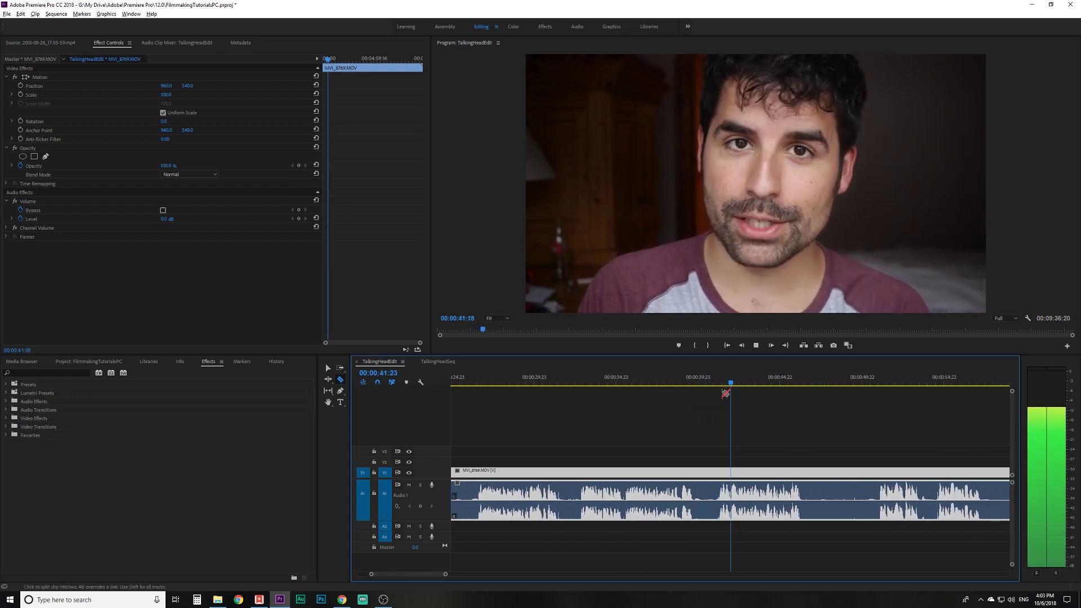
key(k)
click(607, 381)
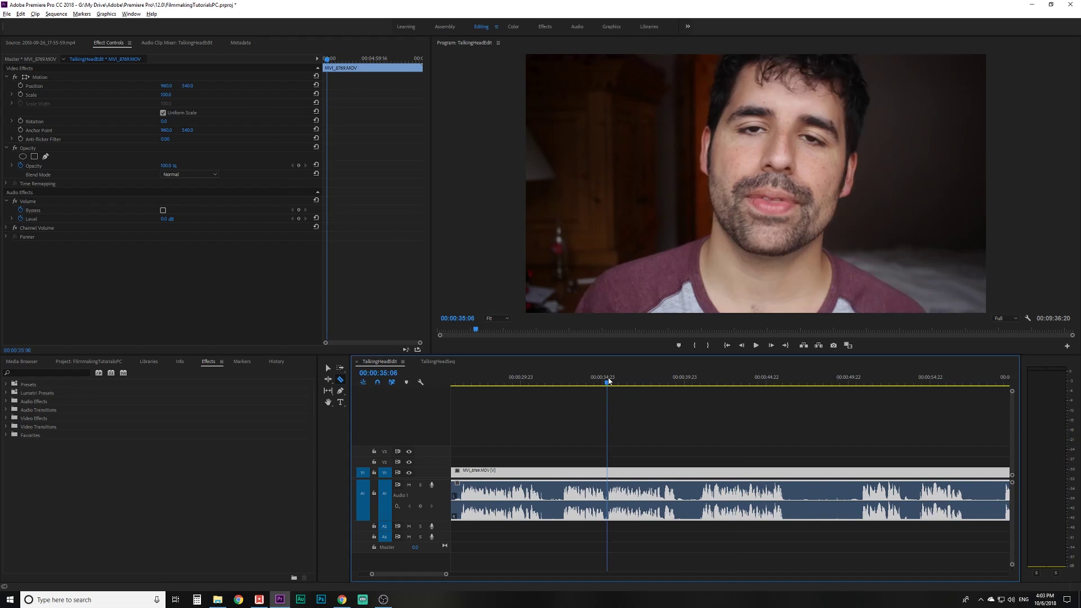
key(equal)
key(equal)
key(equal)
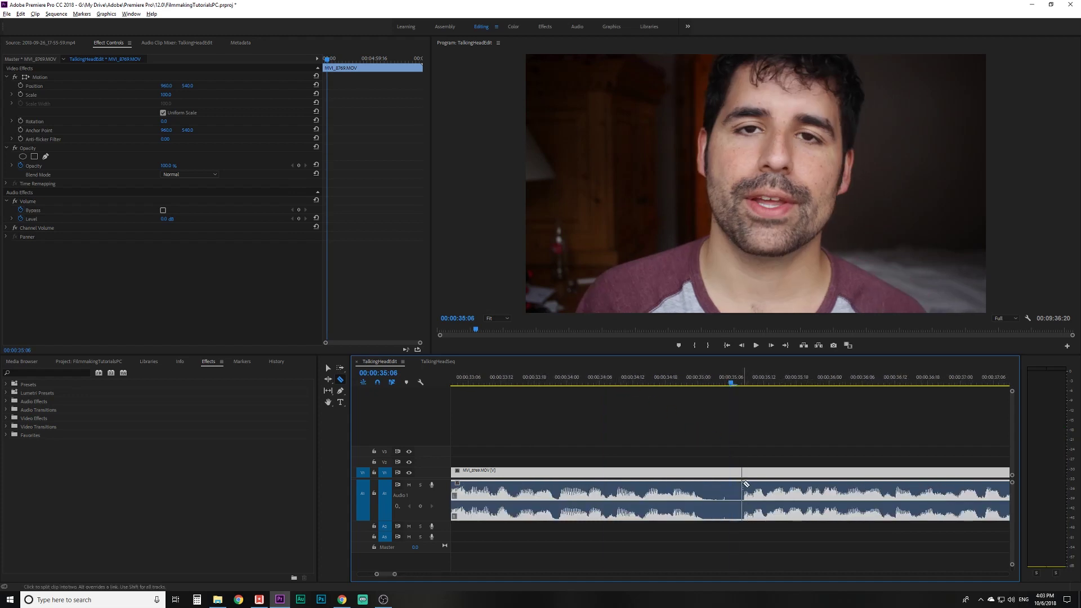
key(minus)
key(minus)
key(minus)
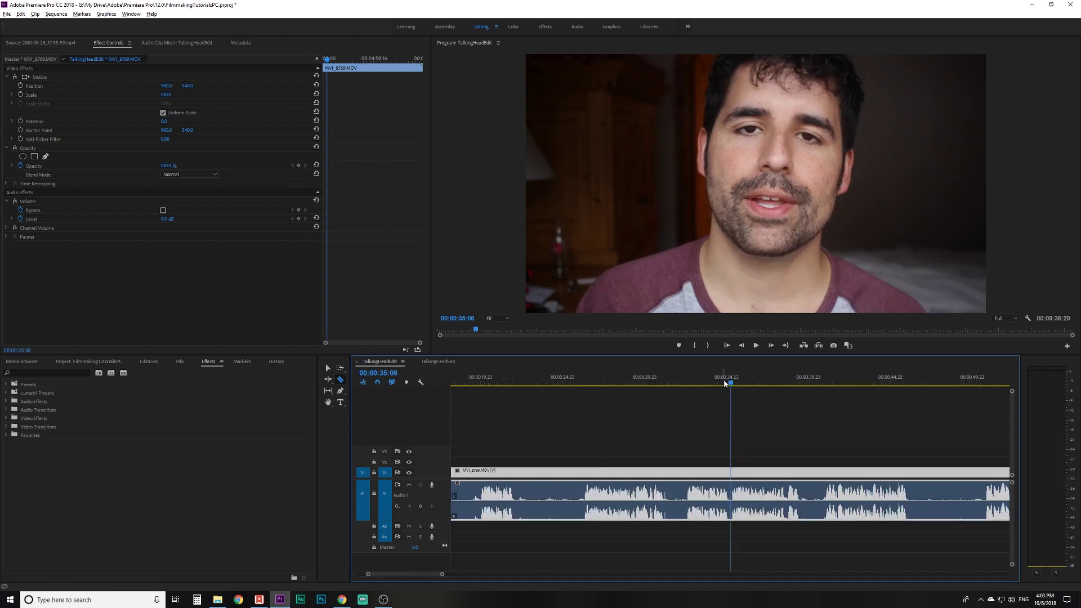
click(730, 385)
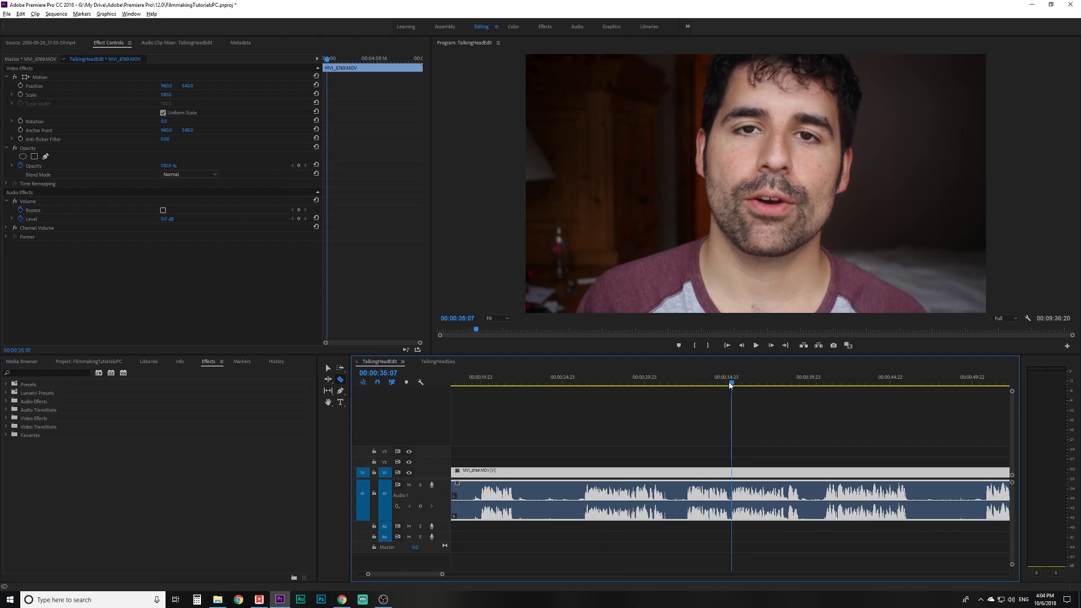
key(minus)
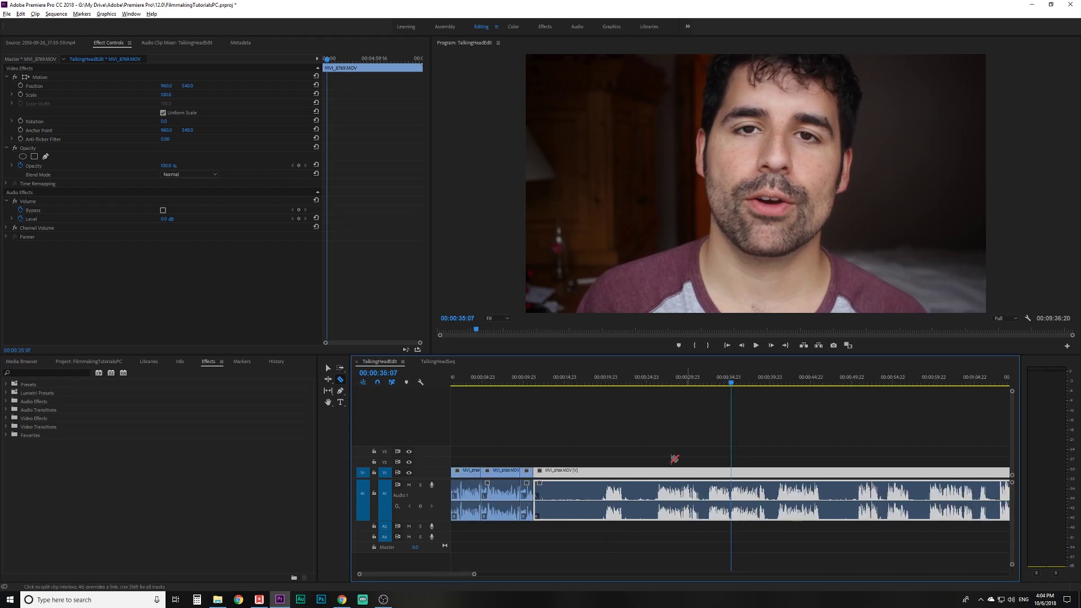
- Jump to the 00:00:11:05 edit and play on to 00:00:17:21
key(equal)
key(equal)
key(equal)
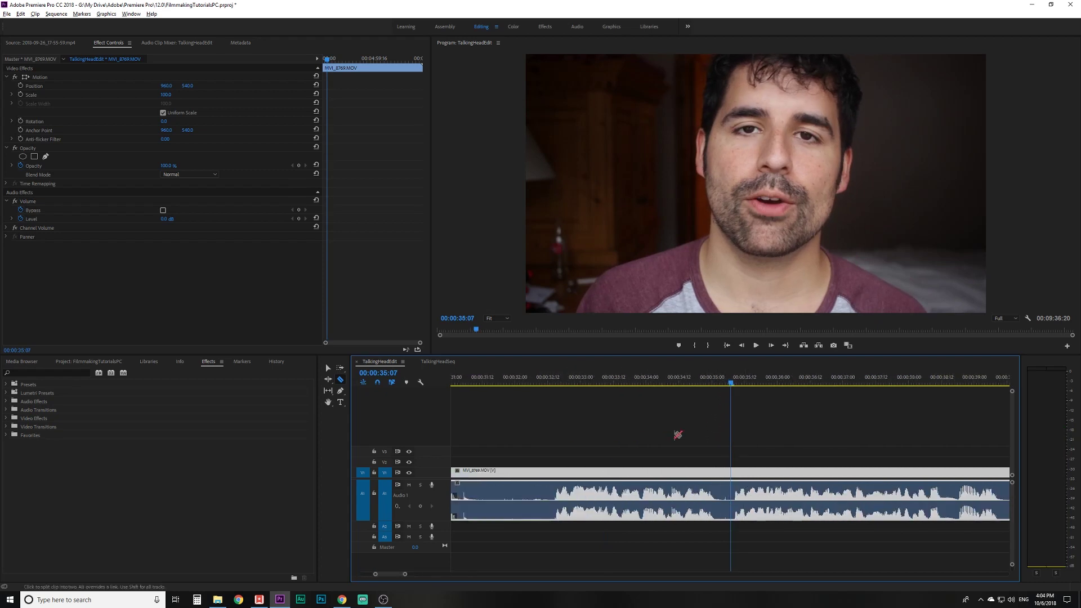
key(minus)
key(minus)
key(minus)
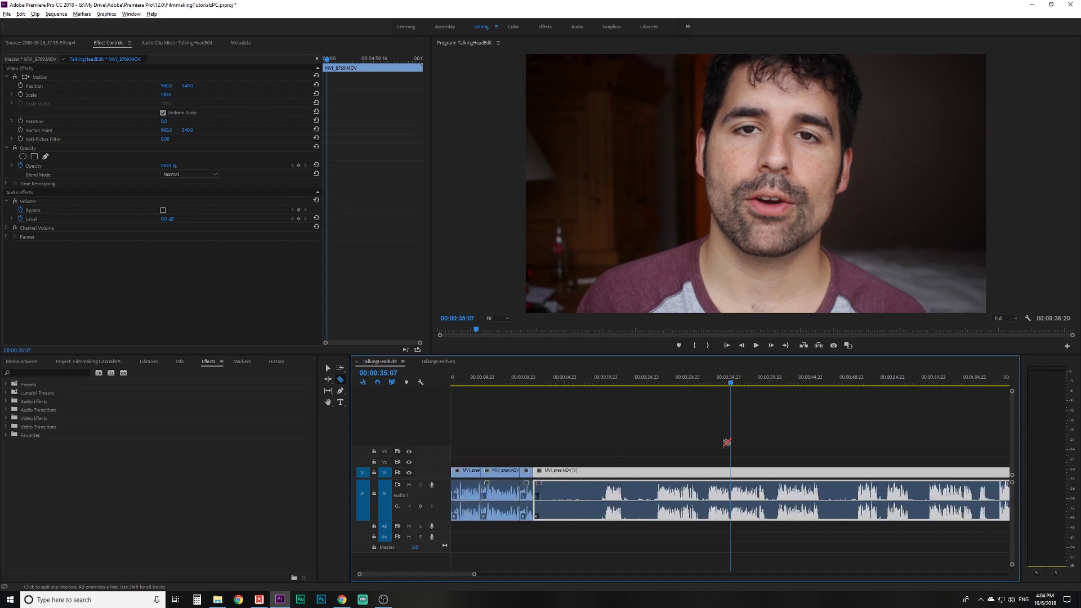
key(Up)
key(equal)
key(equal)
key(equal)
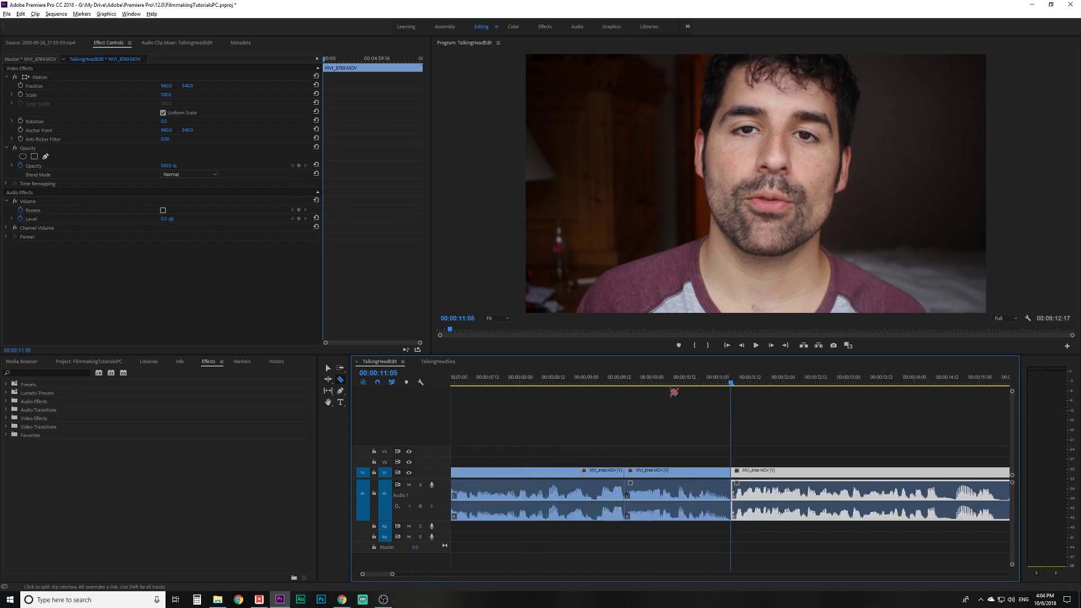
key(space)
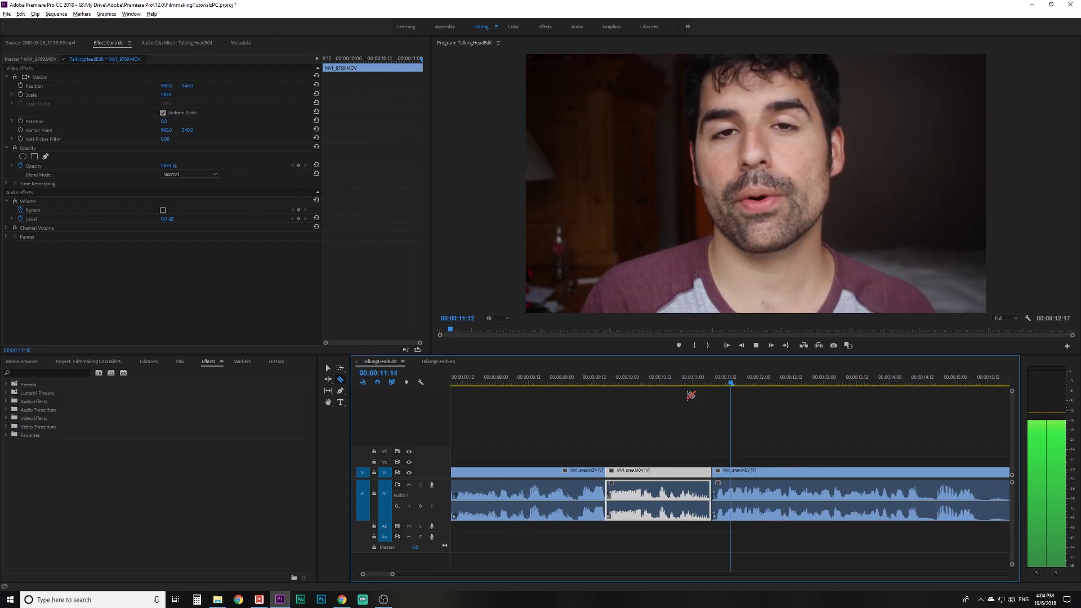
key(minus)
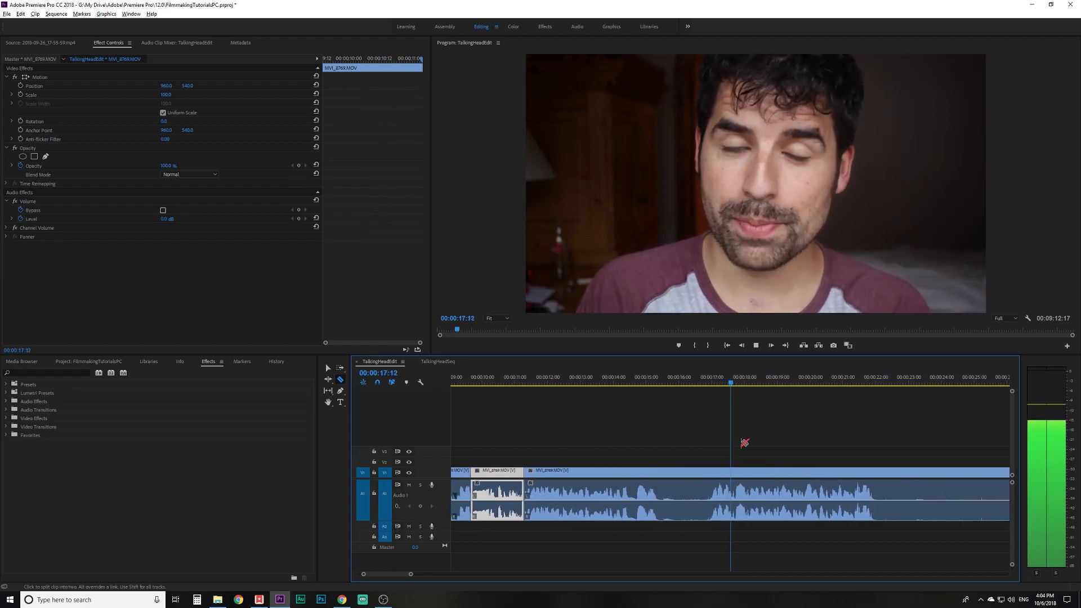
key(space)
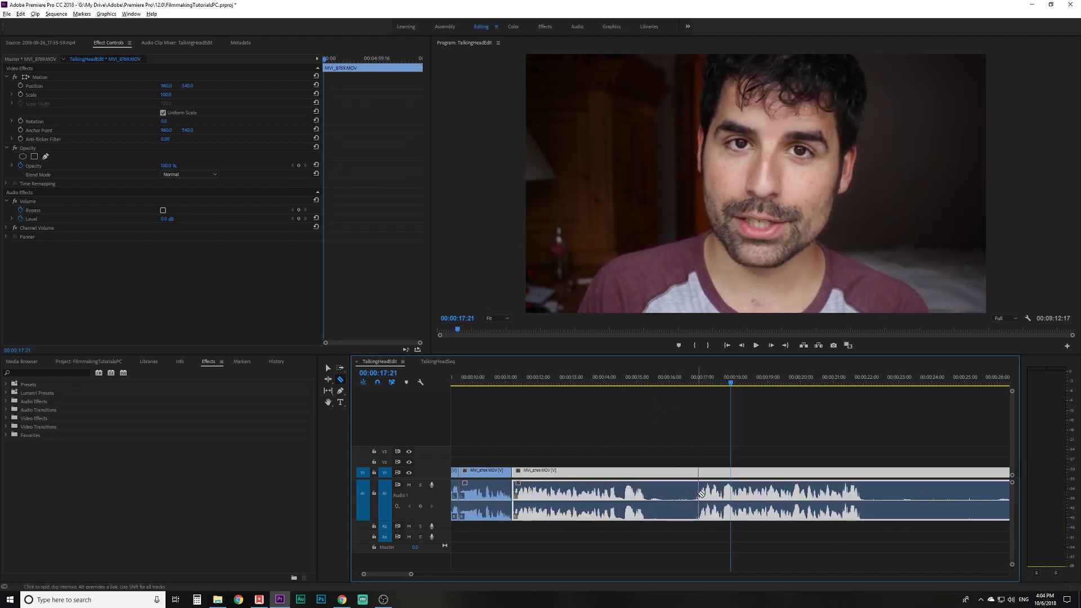
- Set the playhead to 00:00:14:09 and razor-cut the clip there
click(613, 377)
key(=)
key(=)
key(=)
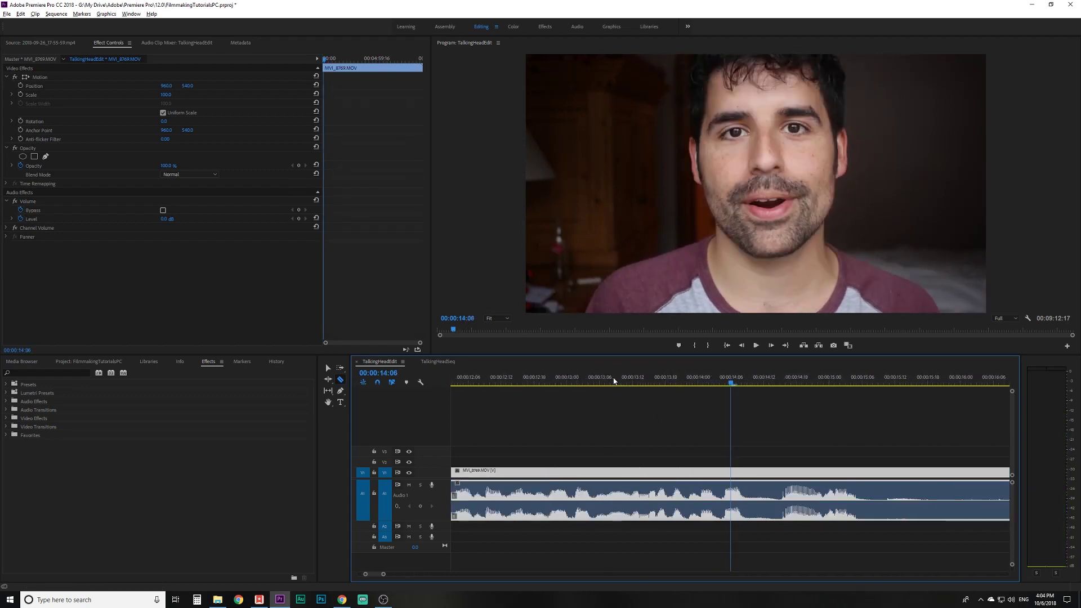
key(Right)
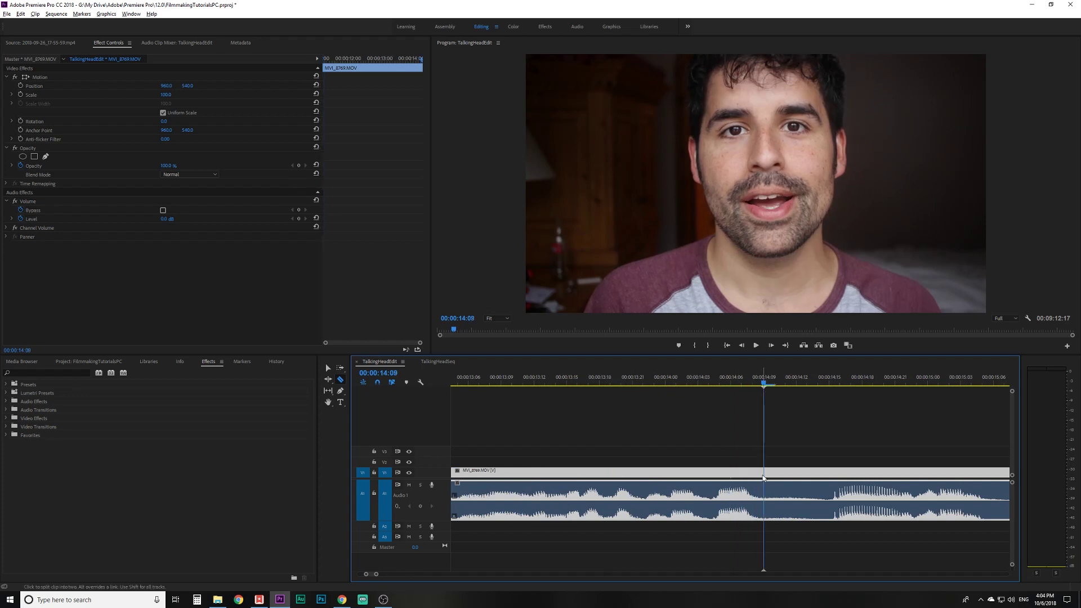
click(763, 474)
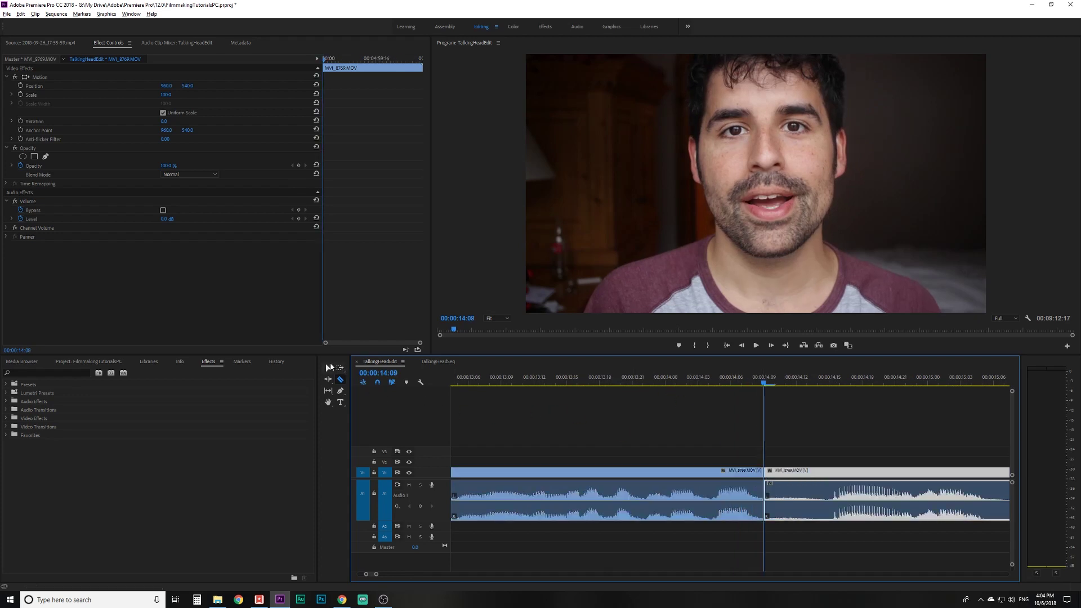
- Scrub ahead to about 00:00:16:19, then play around the 00:00:14:09 cut to check it
key(-)
key(-)
key(-)
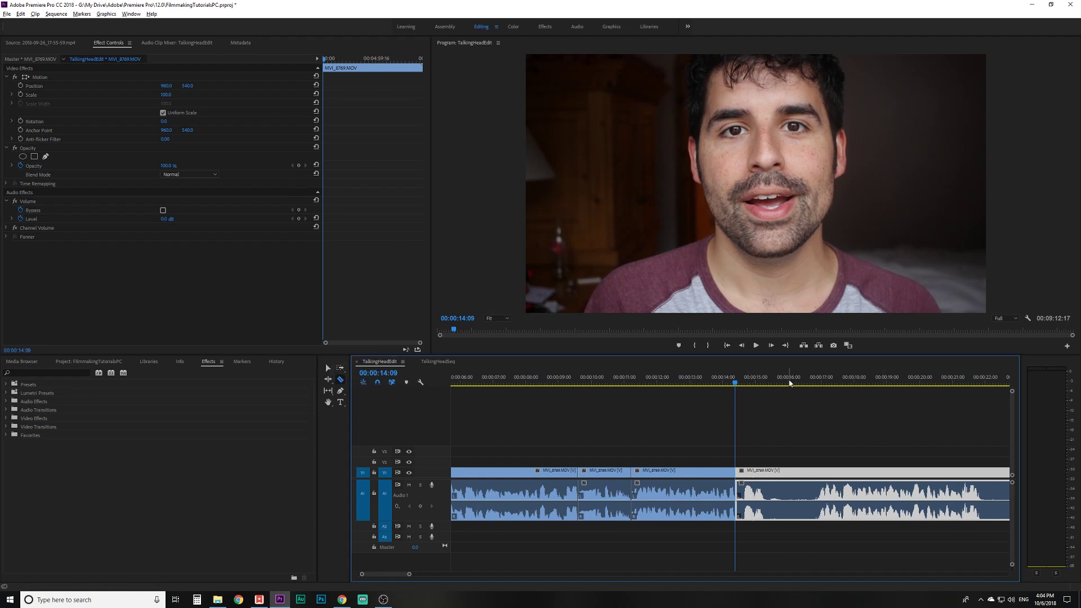
drag(778, 382, 816, 388)
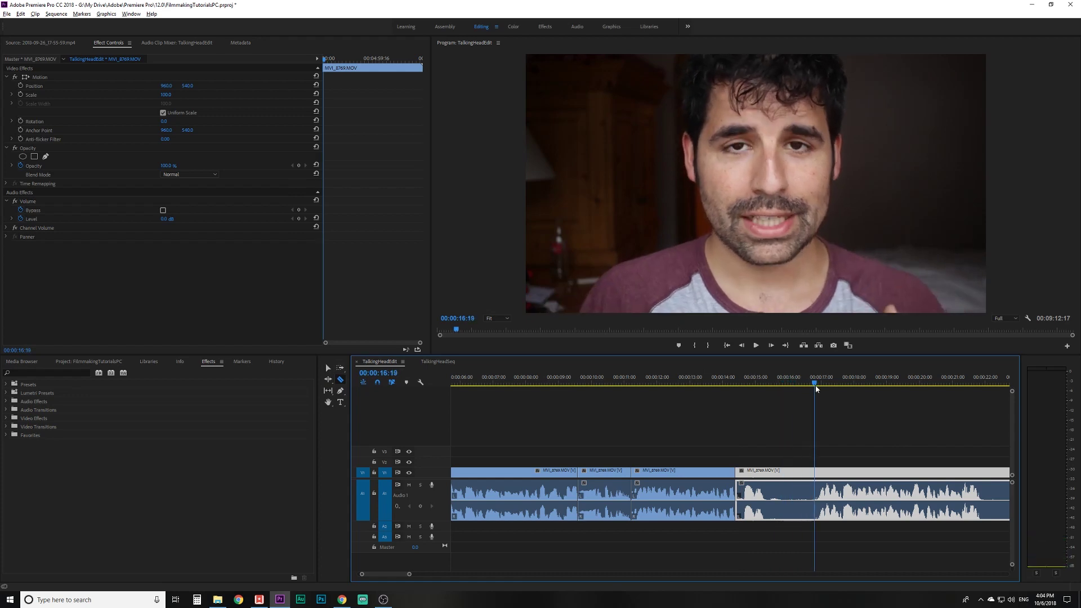
key(equal)
key(equal)
key(equal)
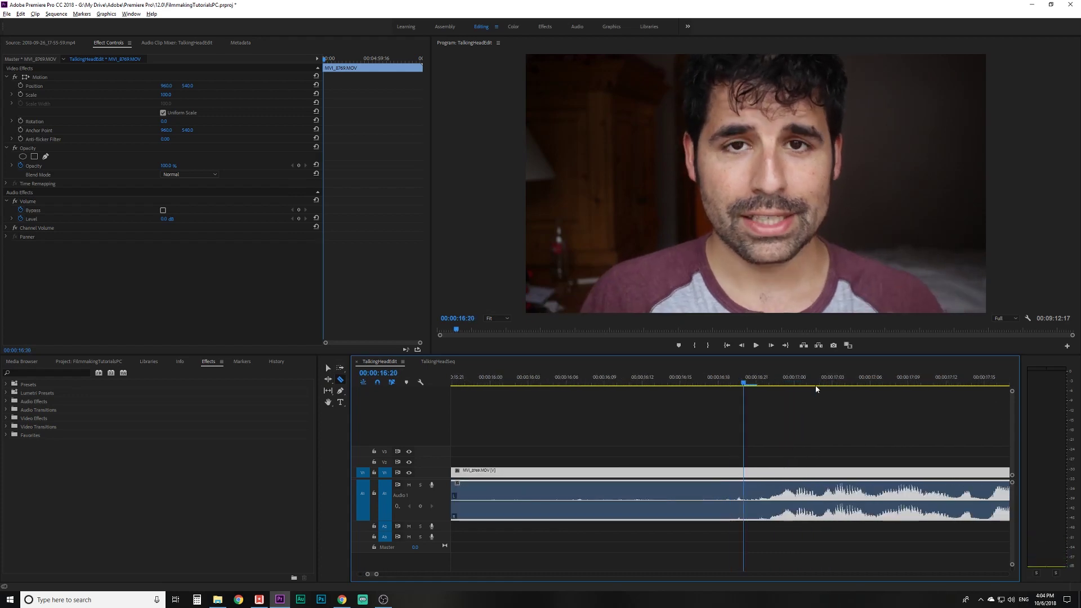
key(Up)
key(shift+k)
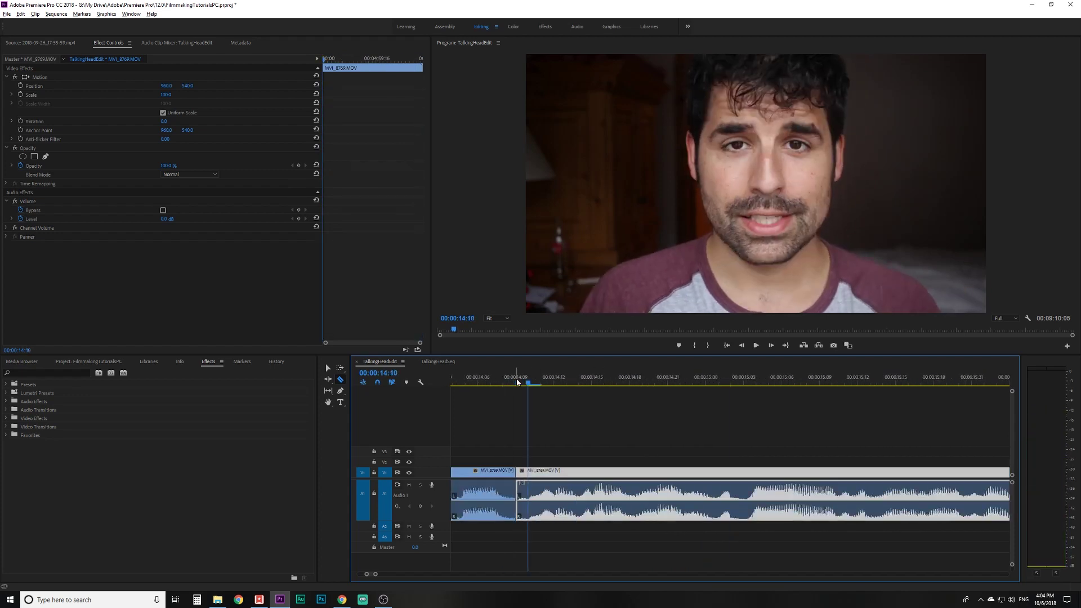
- Play through to the quiet pause and razor-cut the clip at 00:00:19:07
key(minus)
key(minus)
key(minus)
key(shift+k)
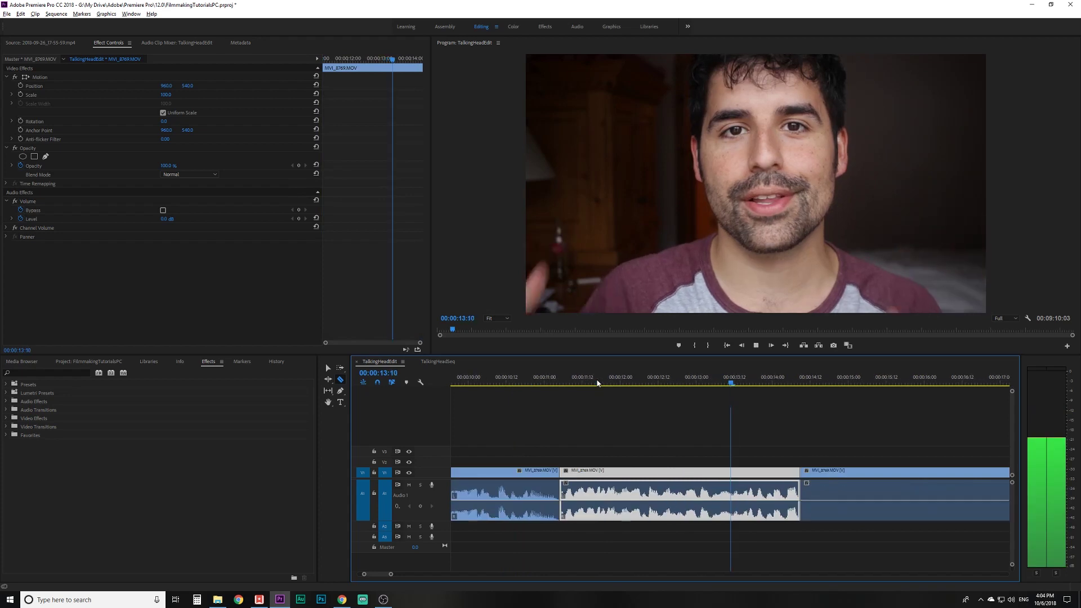
key(minus)
key(minus)
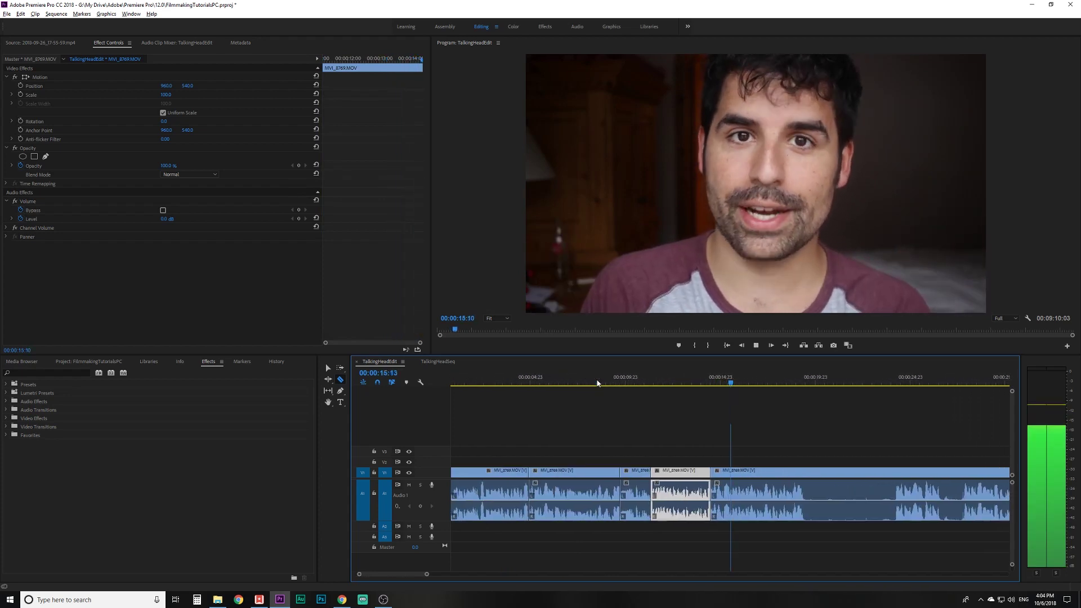
key(equal)
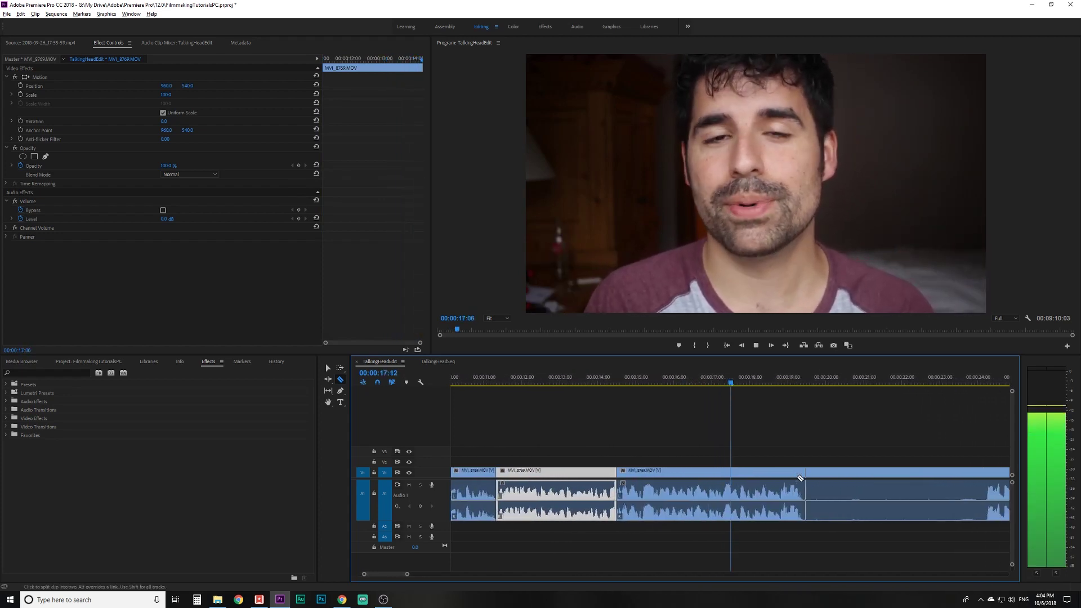
click(729, 472)
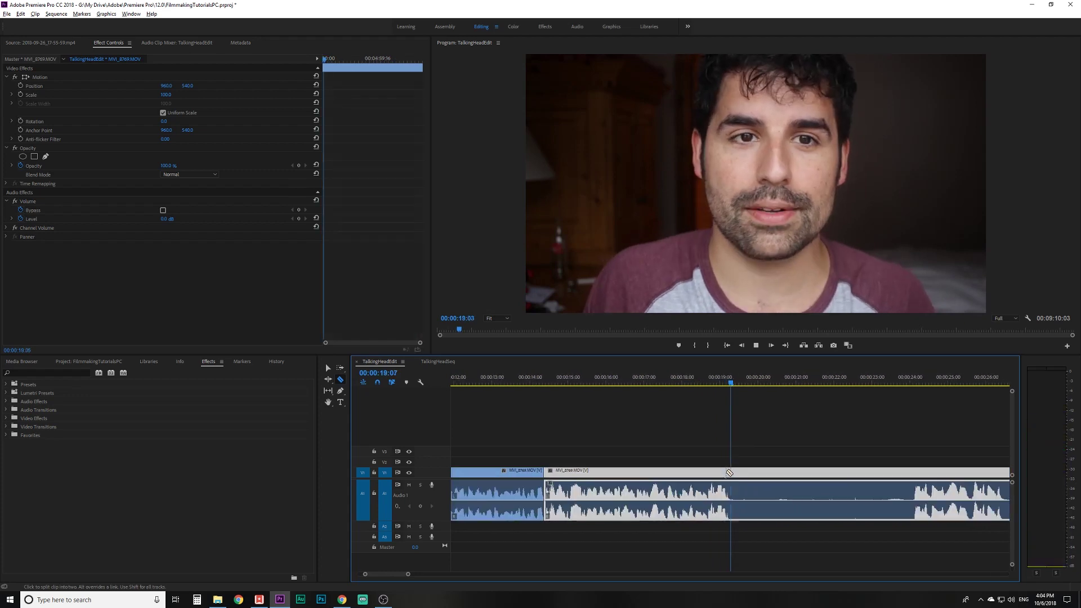
key(minus)
key(minus)
key(minus)
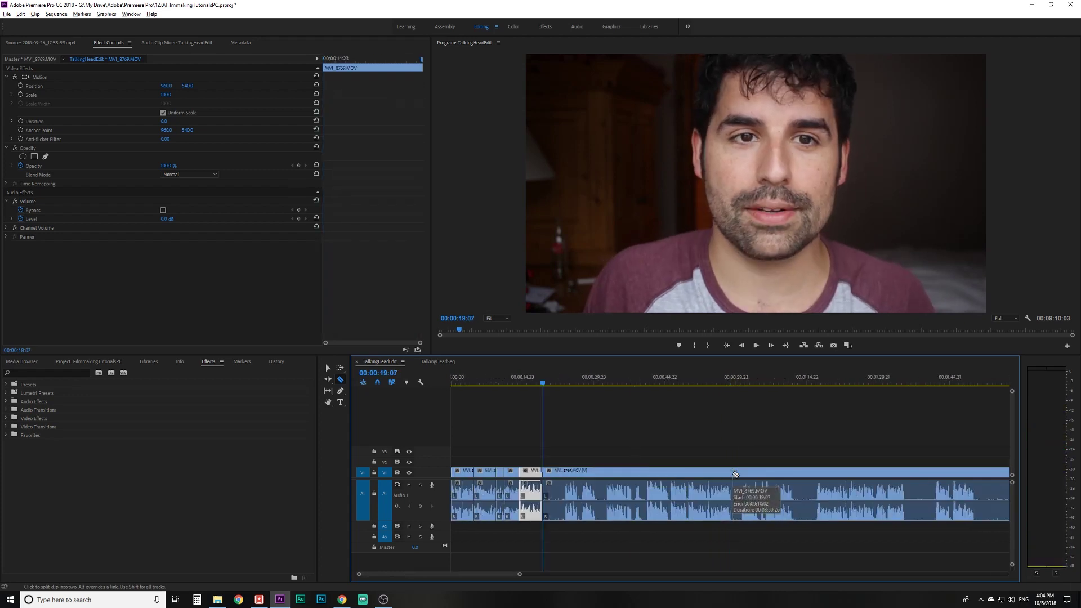
- Zoom out to the full sequence, then back in to roughly the first minute
key(minus)
key(minus)
key(minus)
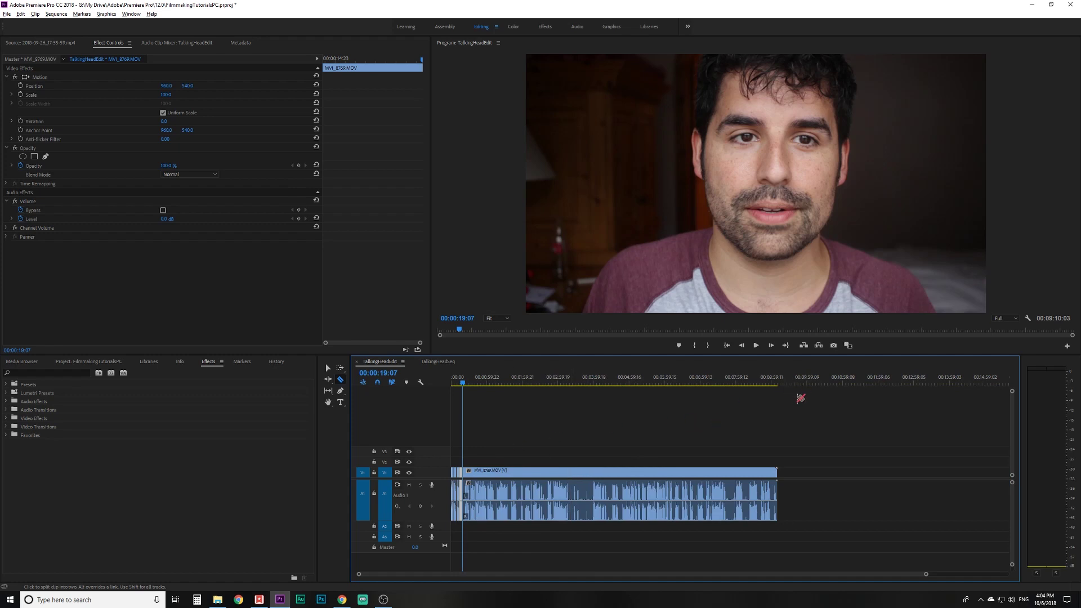
key(equal)
key(equal)
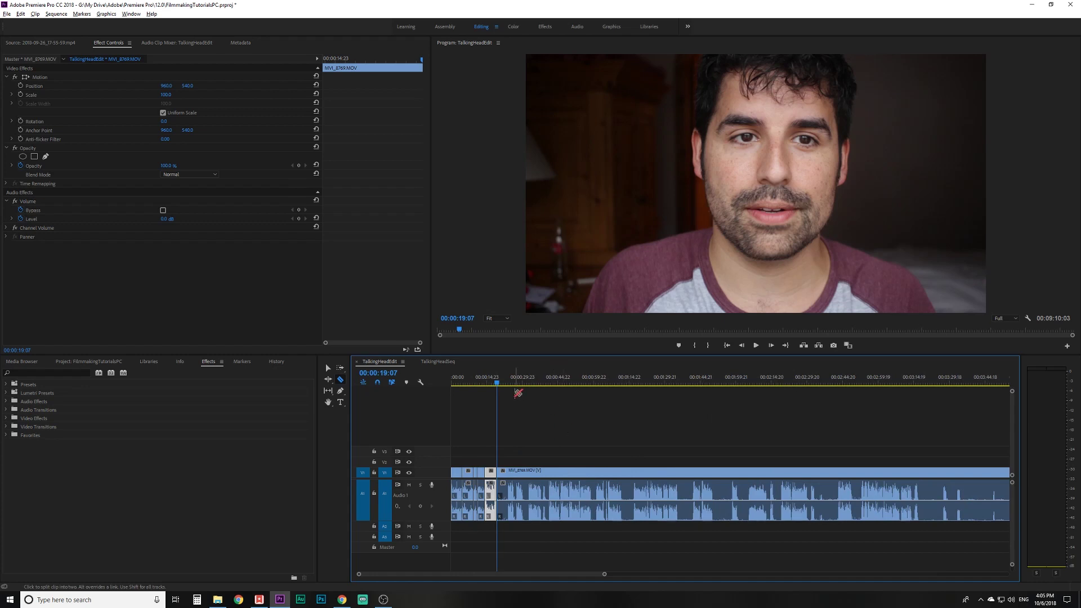
key(equal)
key(equal)
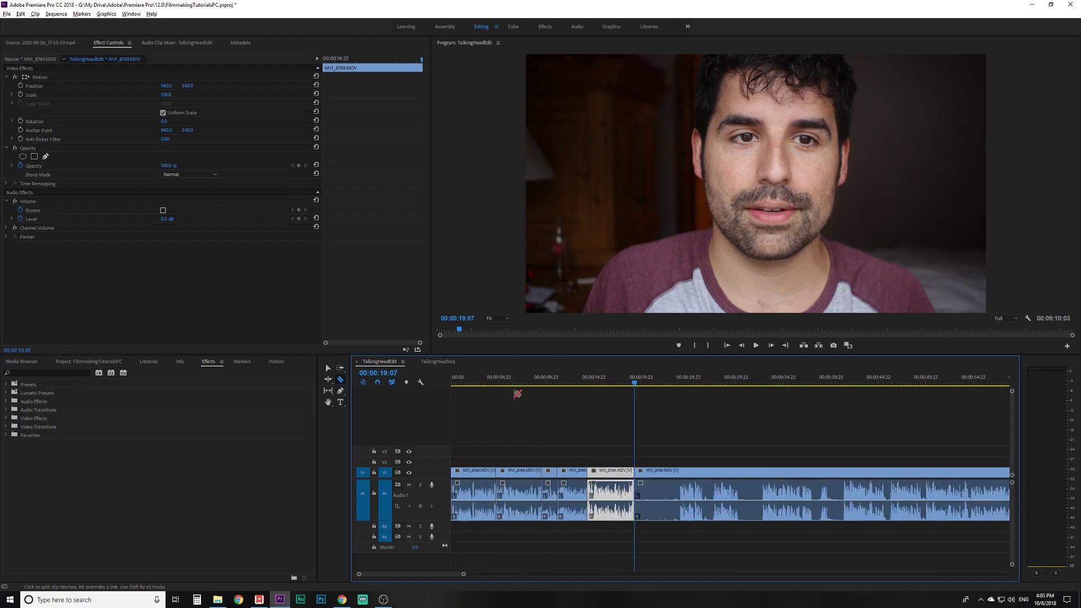